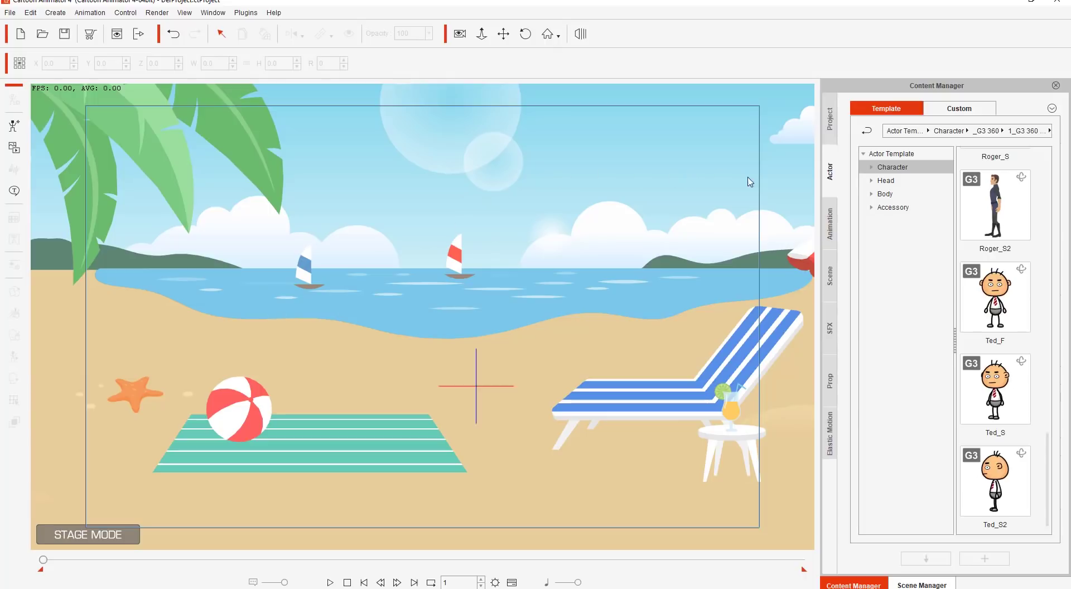
Look through the scene templates and play the animated beach scene to preview its motion.
click(829, 279)
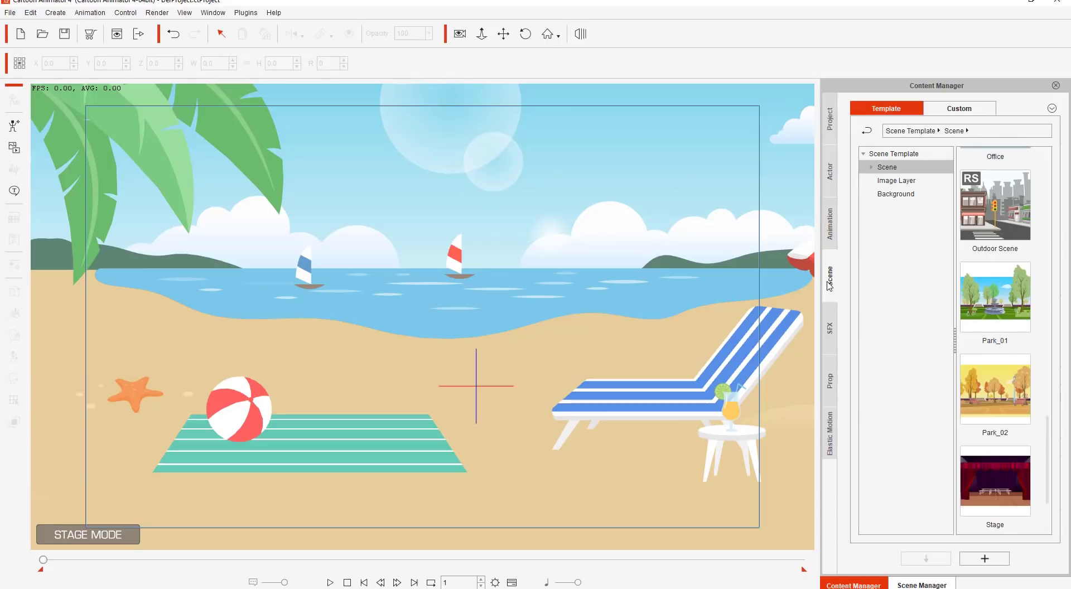
click(898, 154)
click(890, 167)
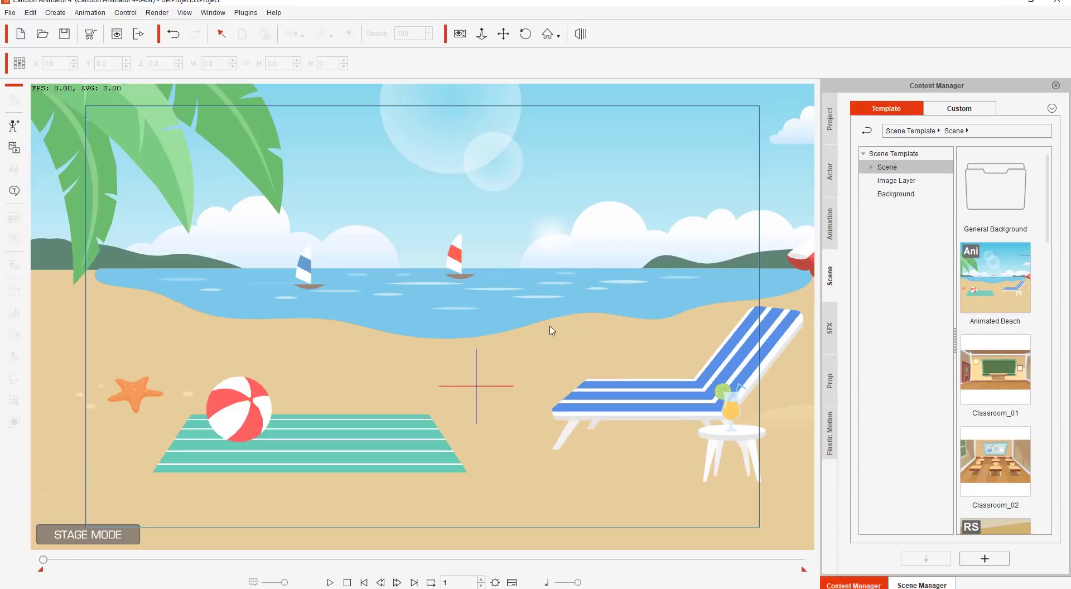
click(330, 582)
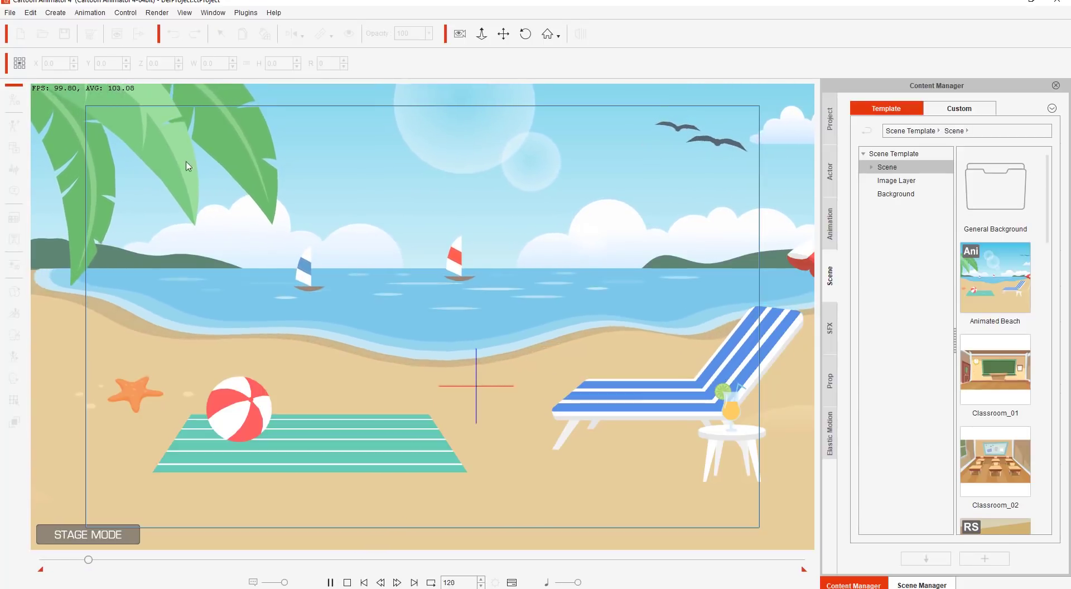
click(348, 582)
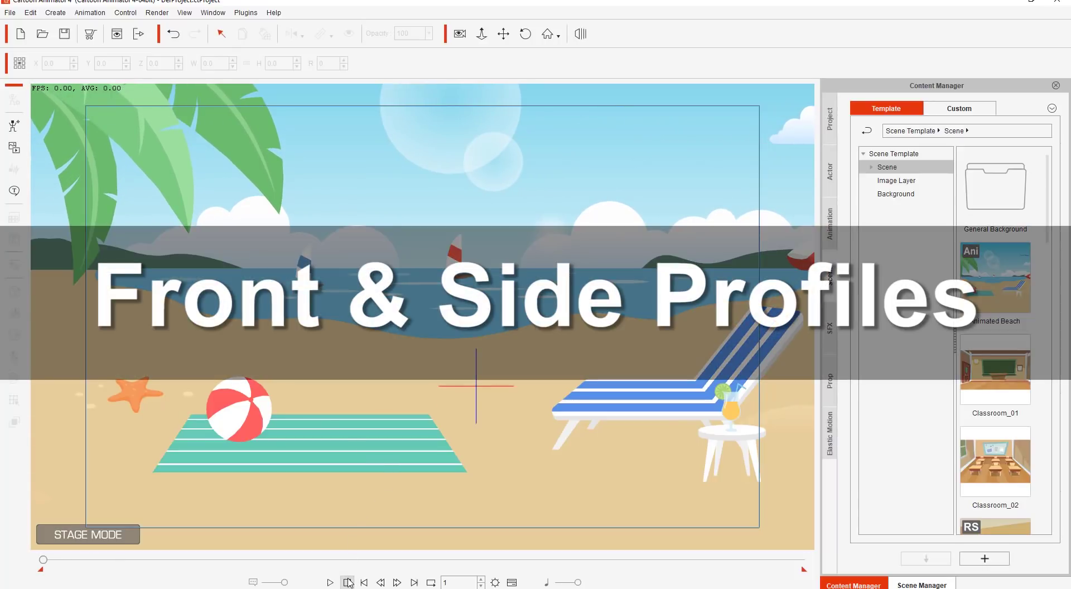
Add the Ted_S character from the G3 360 Human templates and place it on the sand at X 48.2, Y -74.1.
click(831, 173)
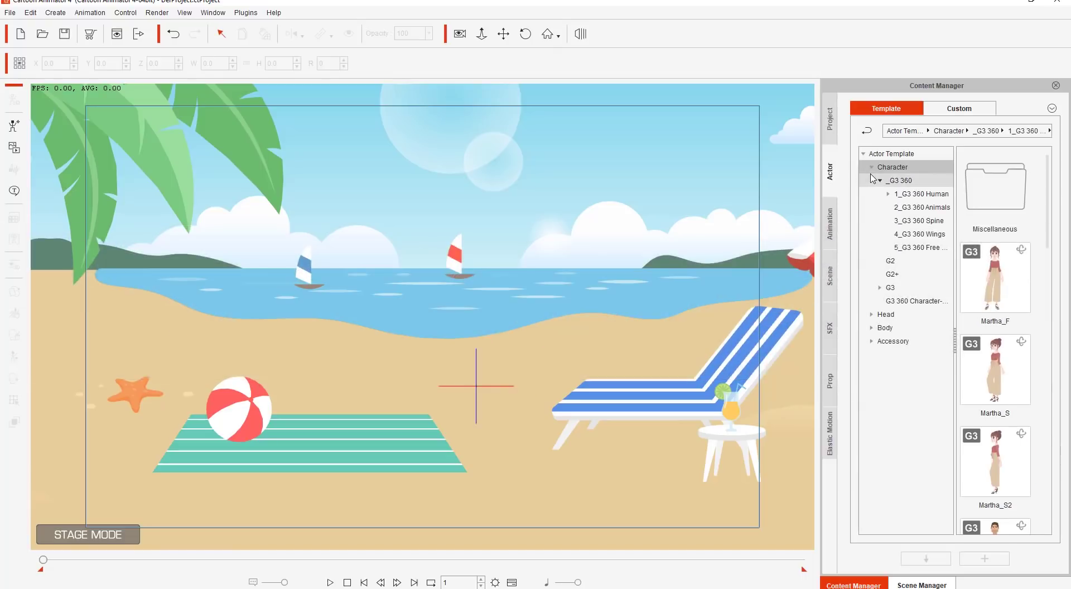
click(880, 179)
click(872, 168)
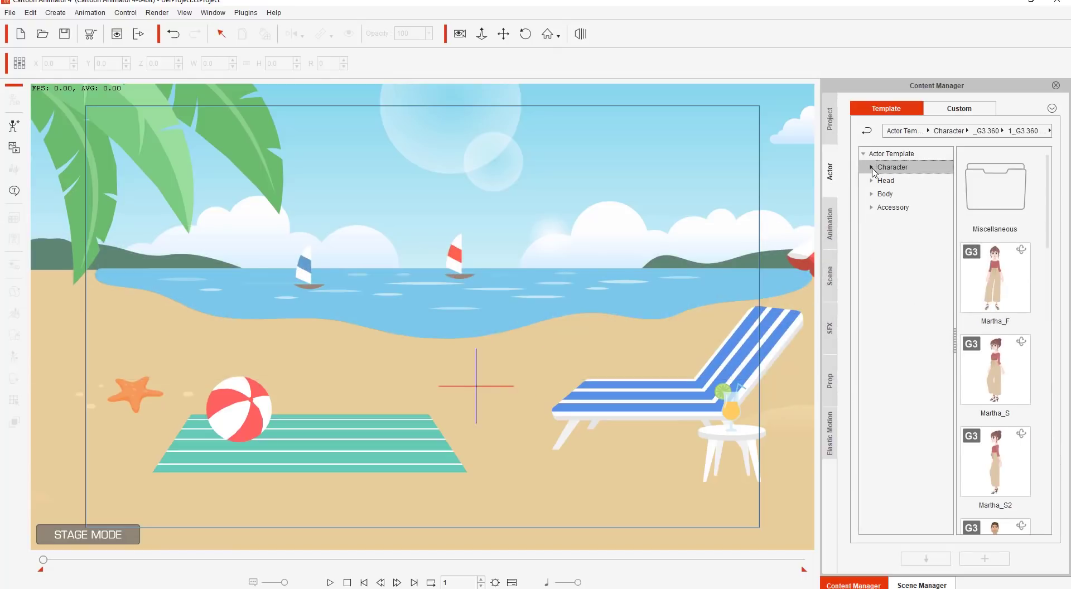
click(872, 168)
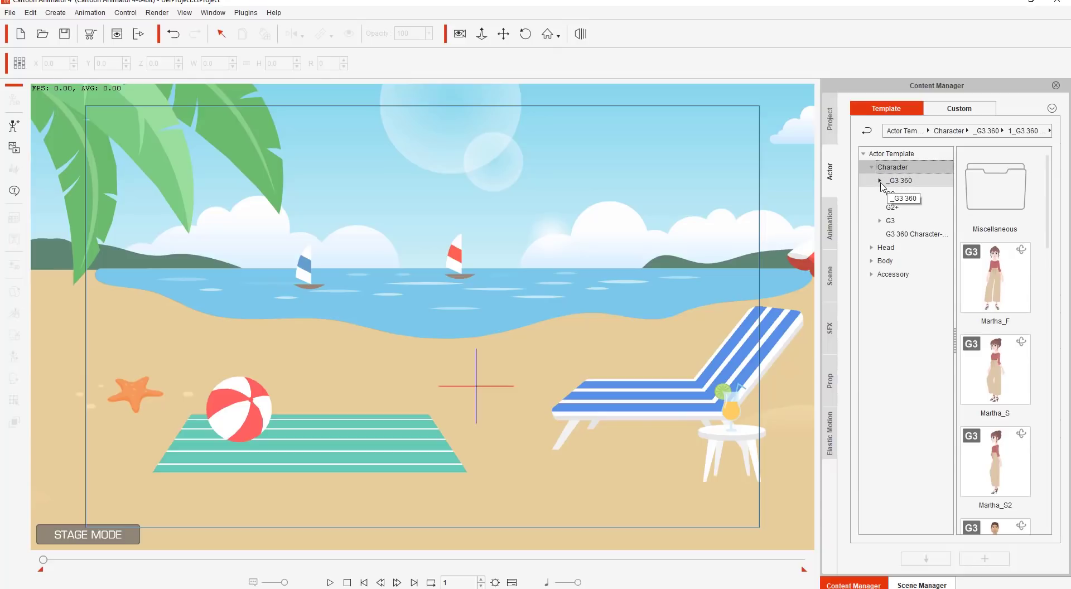
click(881, 183)
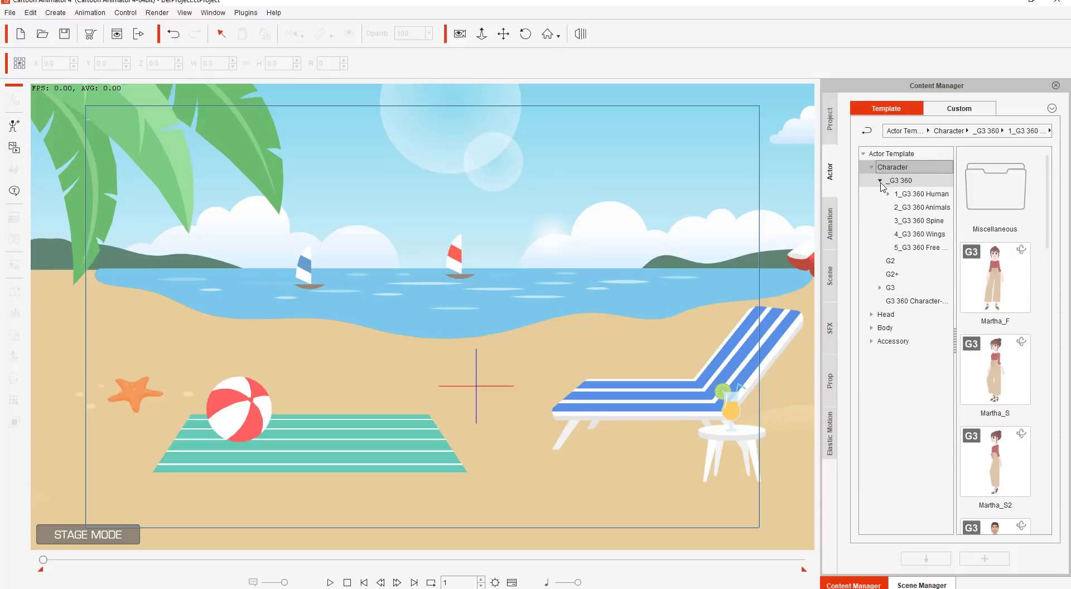
click(919, 195)
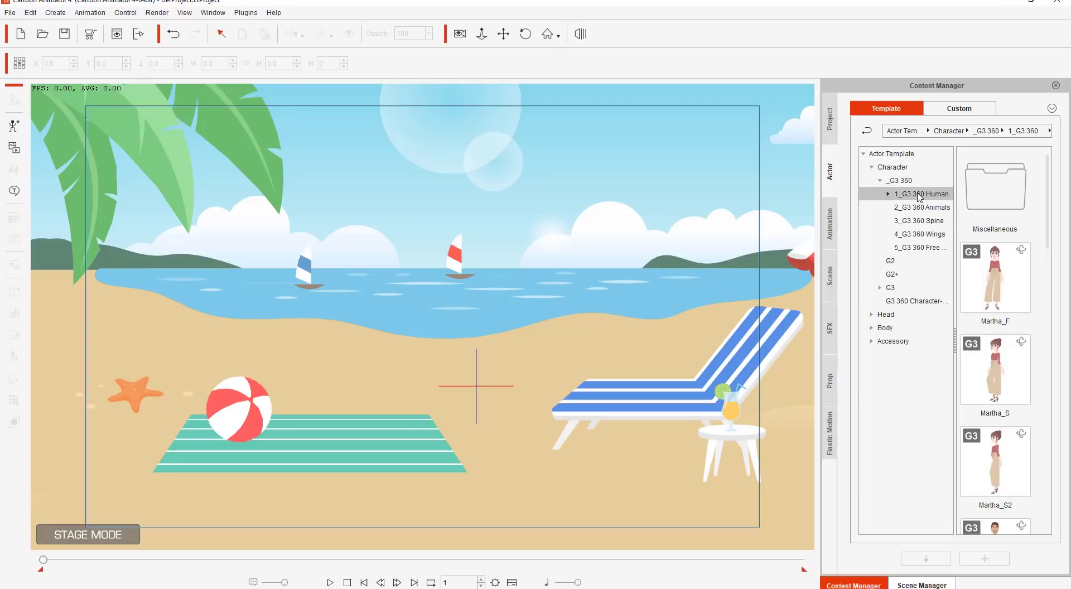
double_click(903, 195)
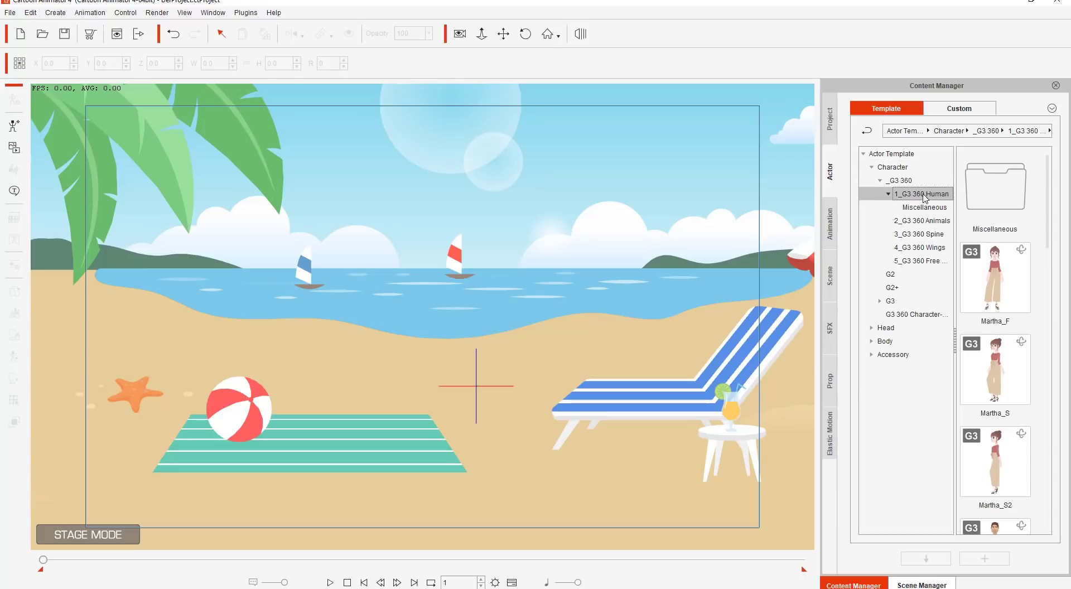
click(925, 208)
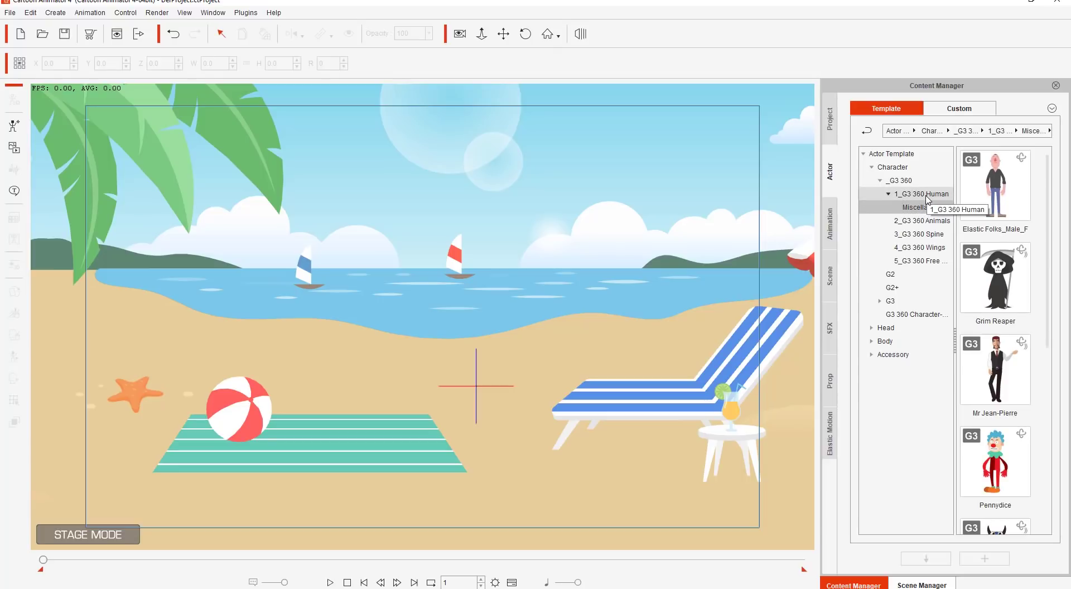
click(926, 195)
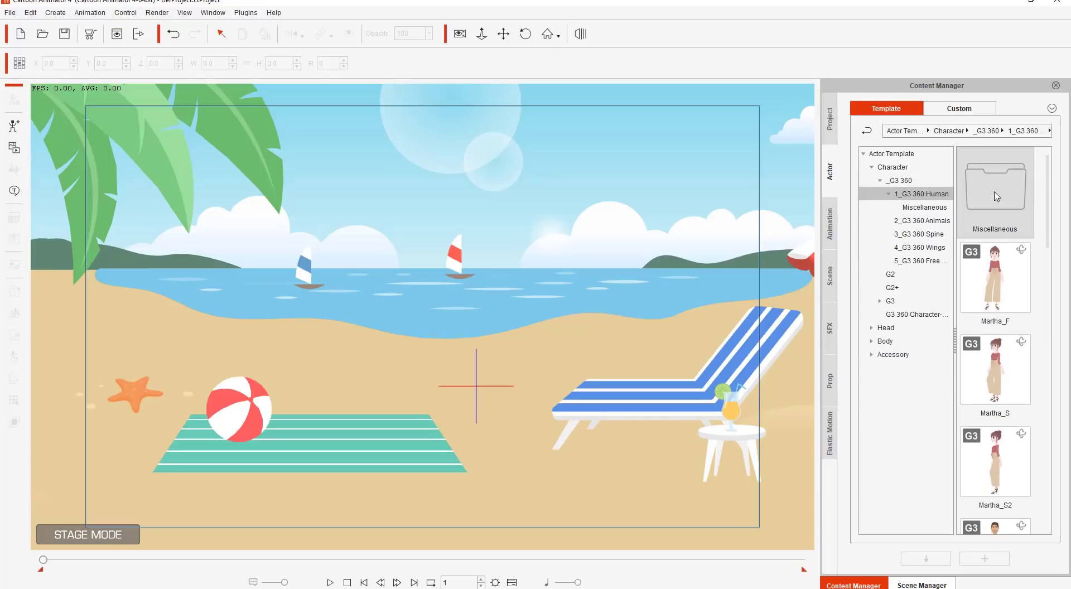
drag(1048, 202, 1049, 496)
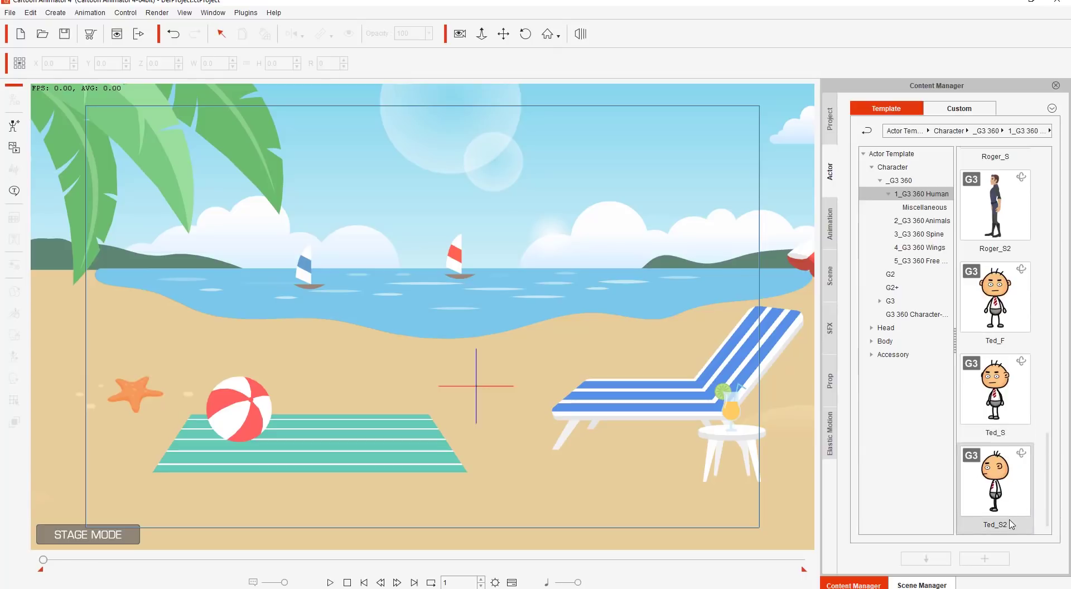
double_click(1002, 408)
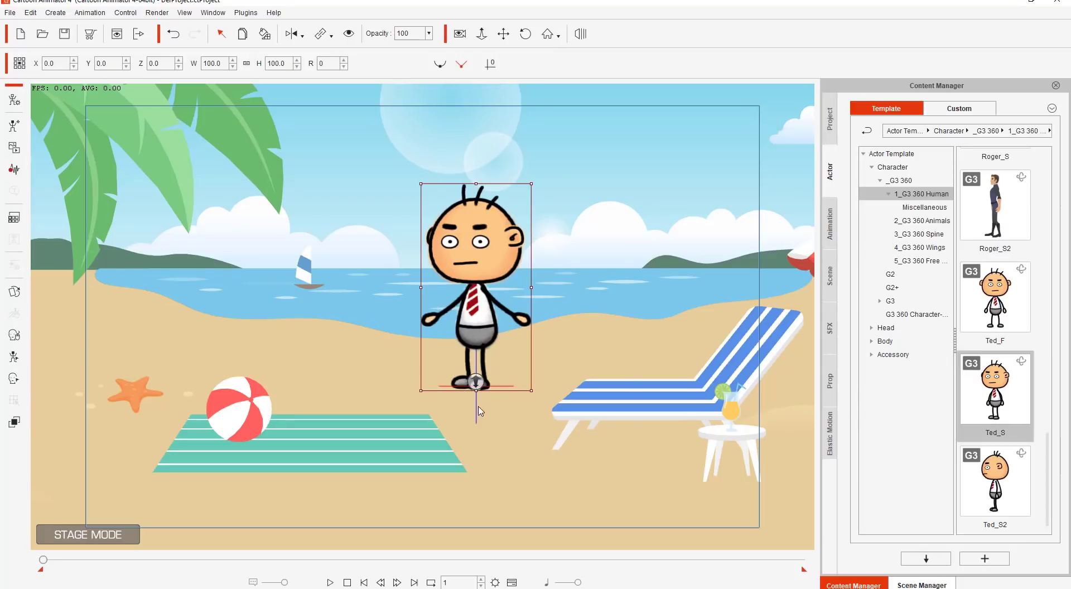
drag(479, 303, 539, 396)
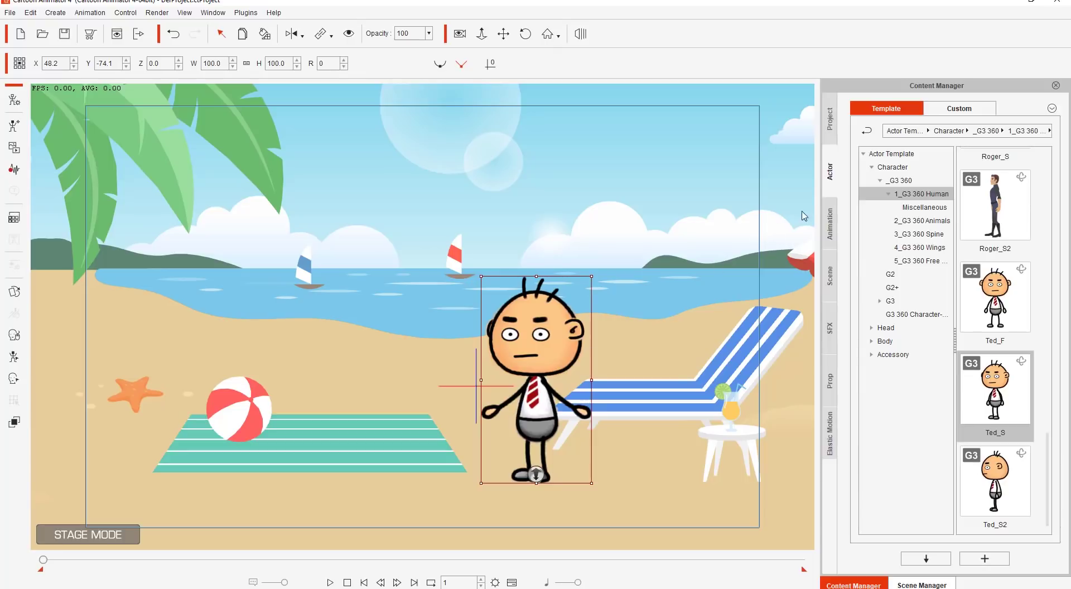
Examine the G3 Human motion templates, including the _Turners_Male, Caveman and Vogue Figures folders.
click(831, 223)
click(872, 168)
click(892, 154)
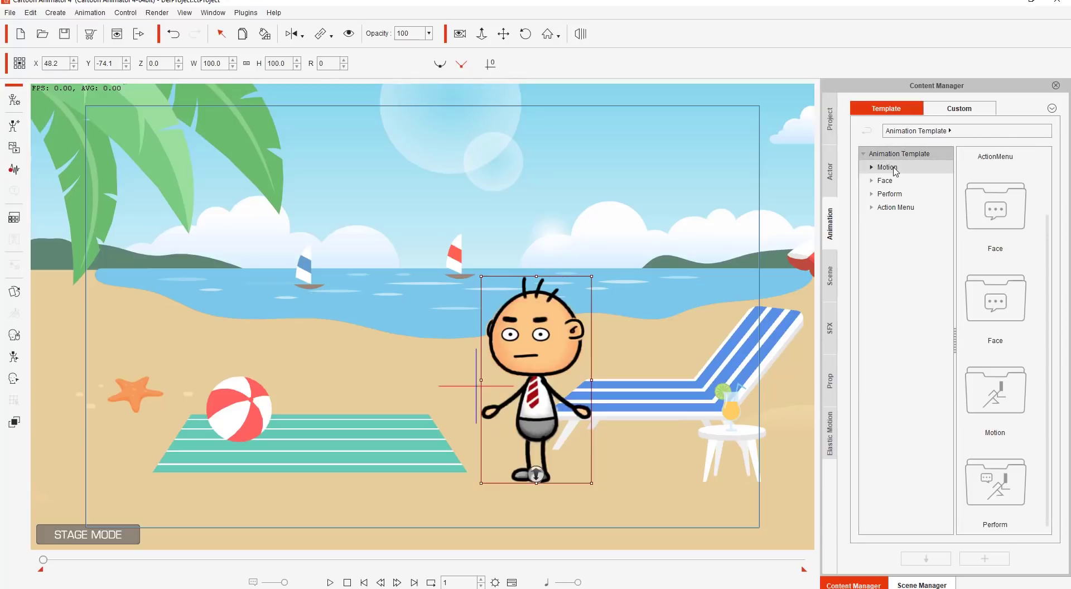
click(884, 168)
click(872, 168)
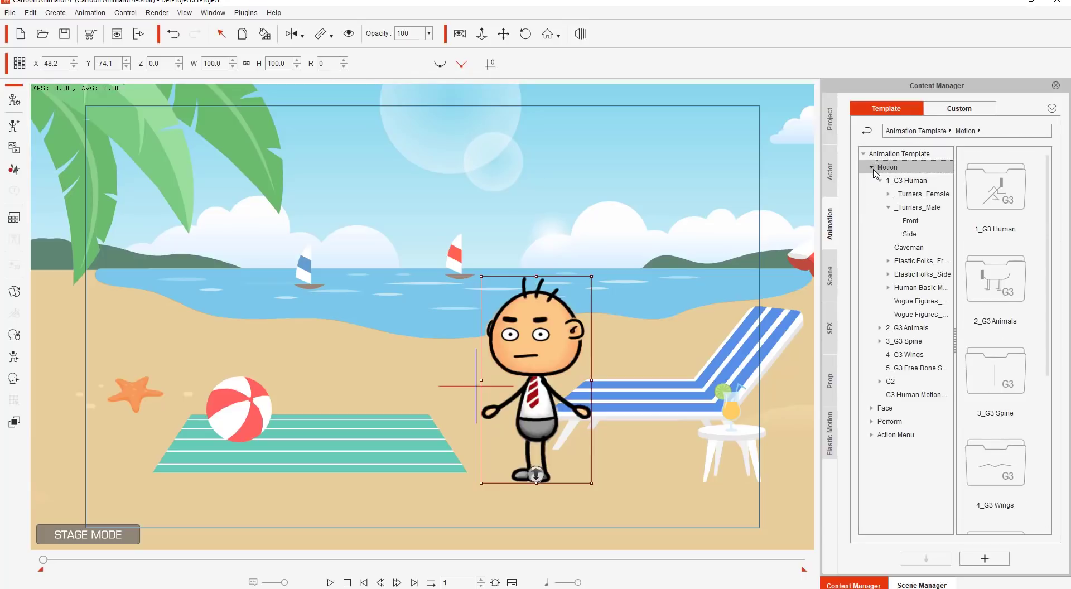
click(881, 180)
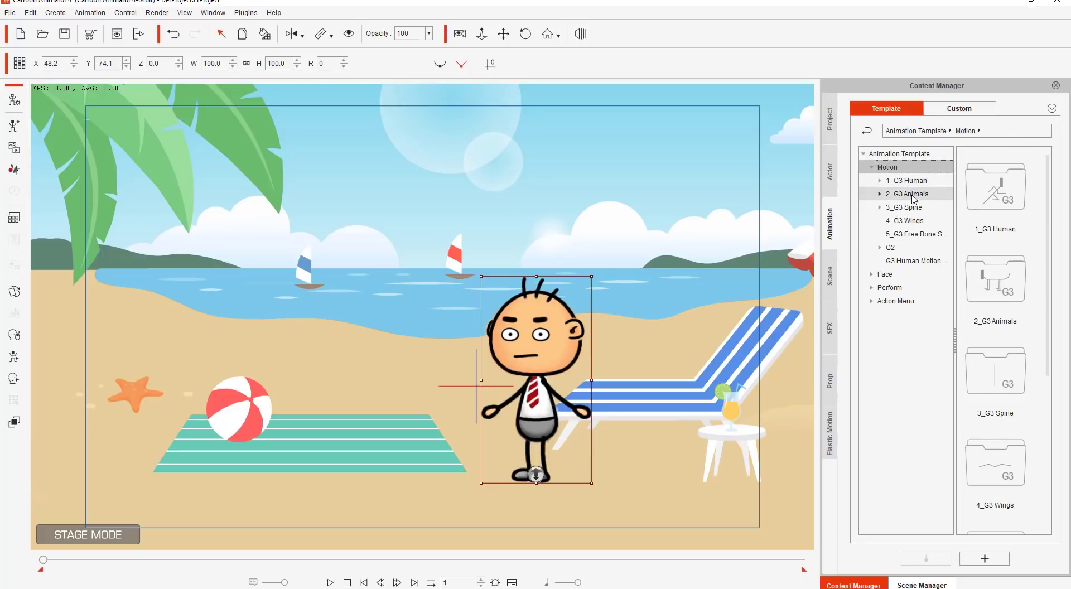
click(879, 180)
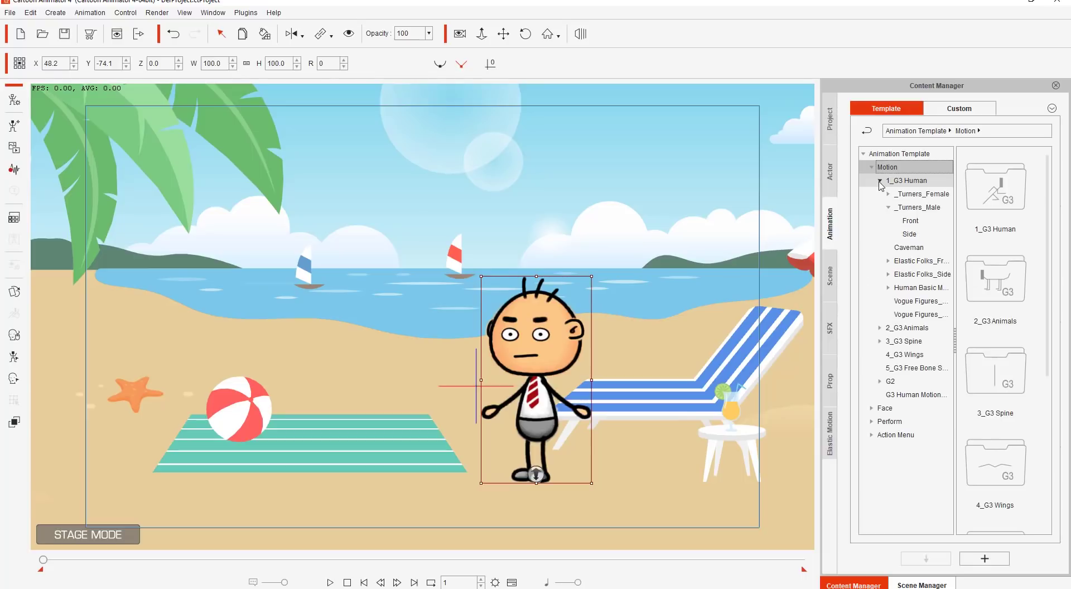
click(888, 207)
click(924, 194)
click(926, 208)
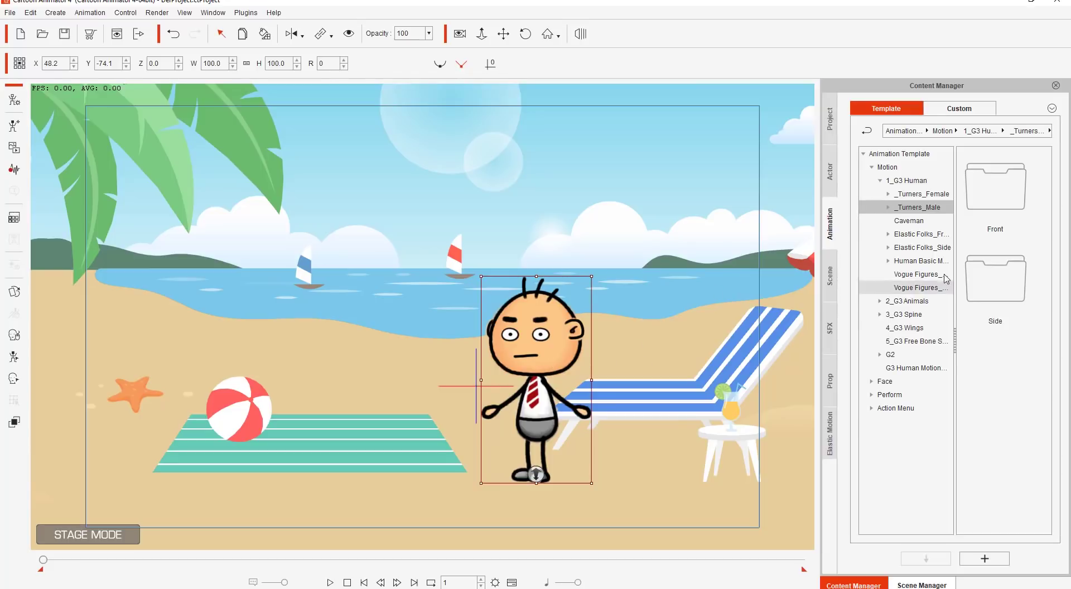
click(924, 221)
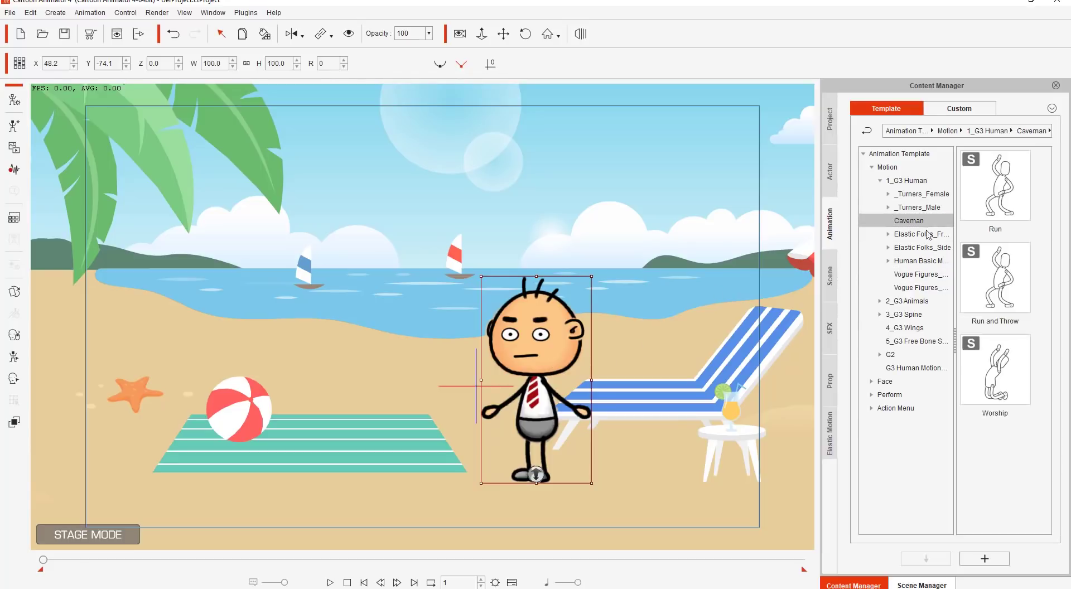
click(920, 275)
click(924, 287)
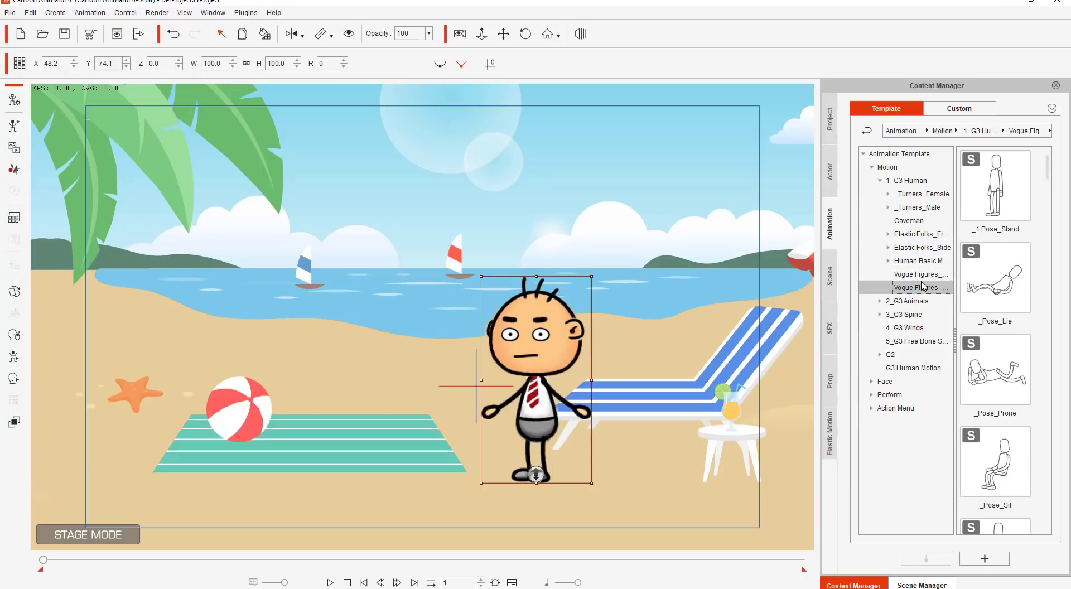
Compare the Front and Side motion collections of the _Turners_Male templates.
click(919, 210)
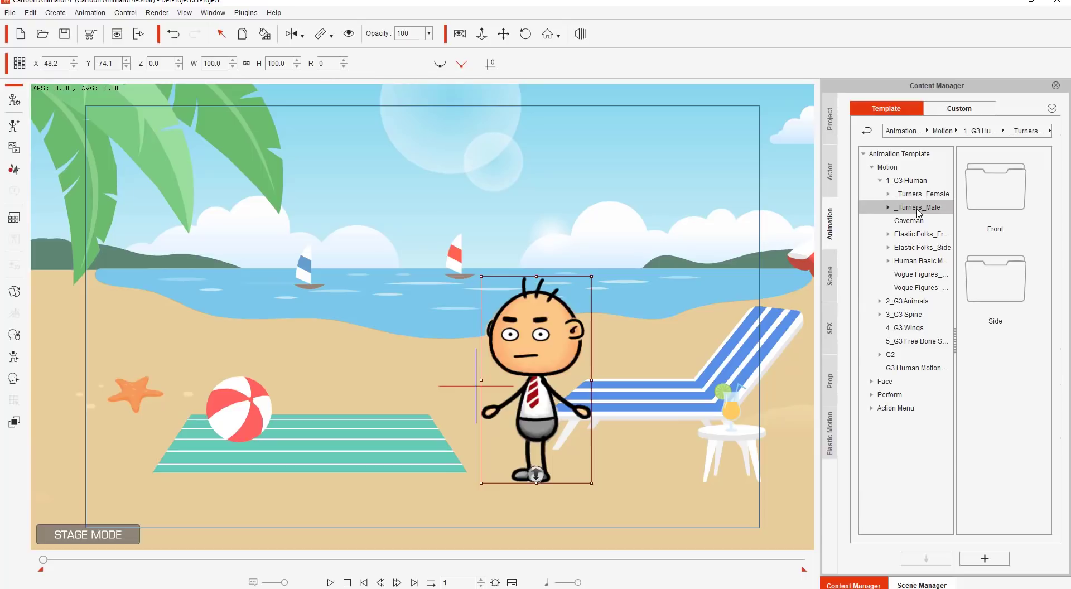
click(889, 208)
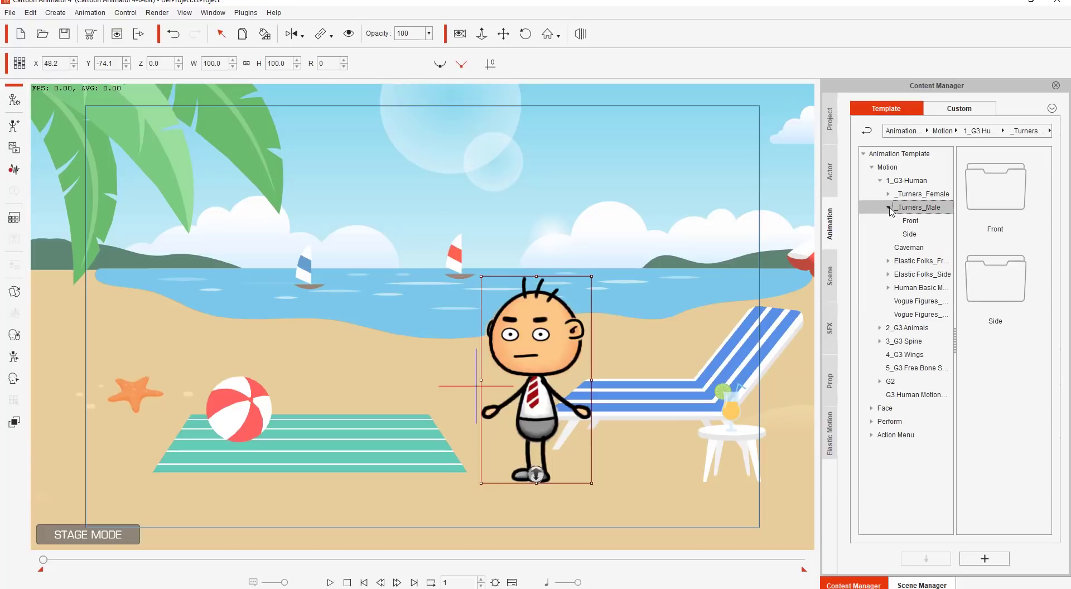
click(911, 222)
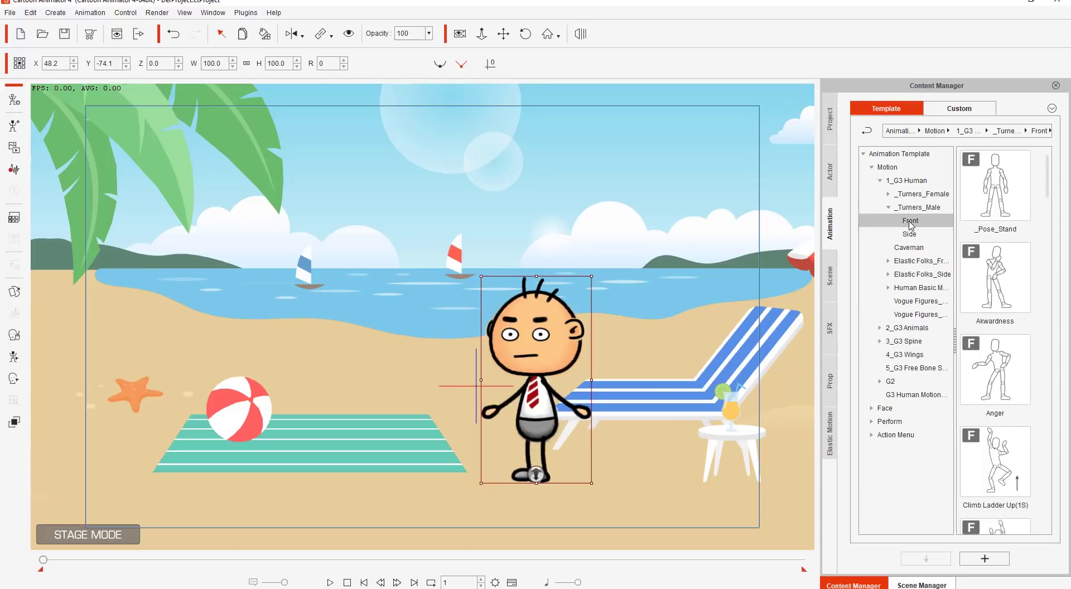
drag(1051, 193, 1051, 265)
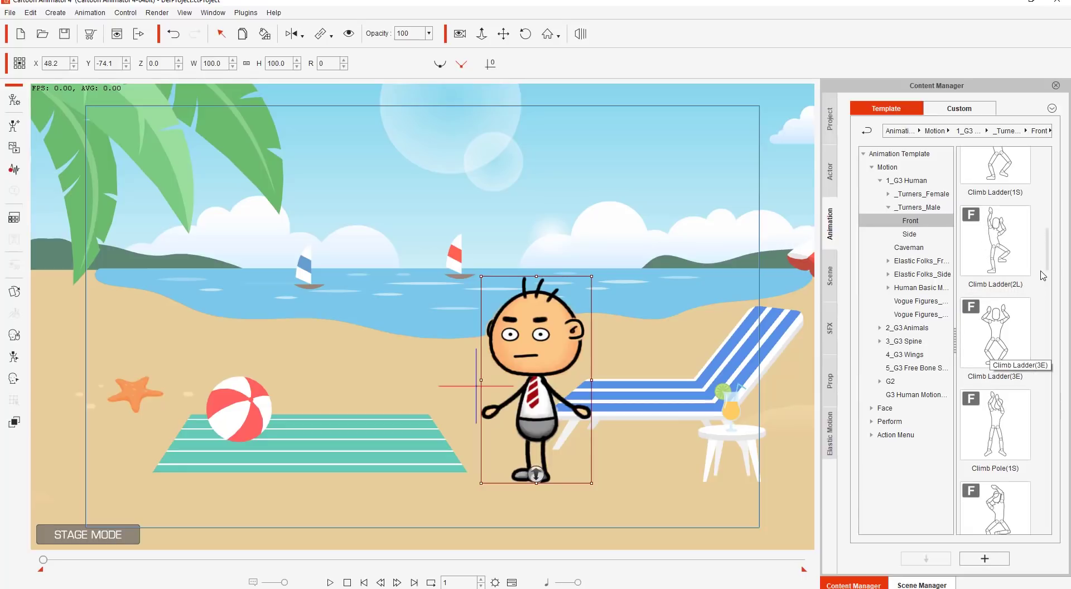
drag(1048, 263, 1048, 288)
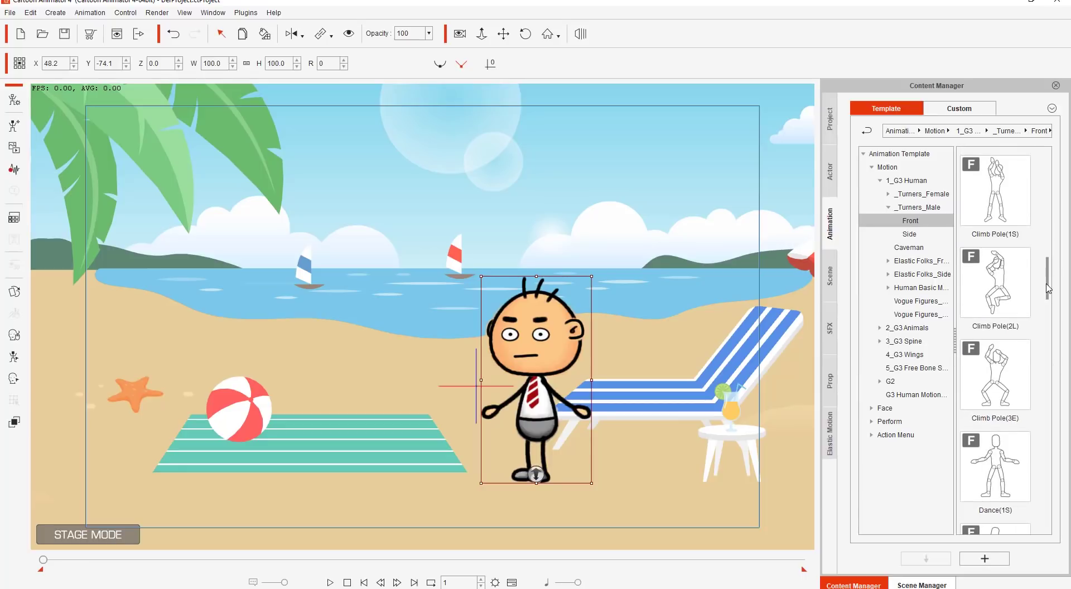
click(915, 236)
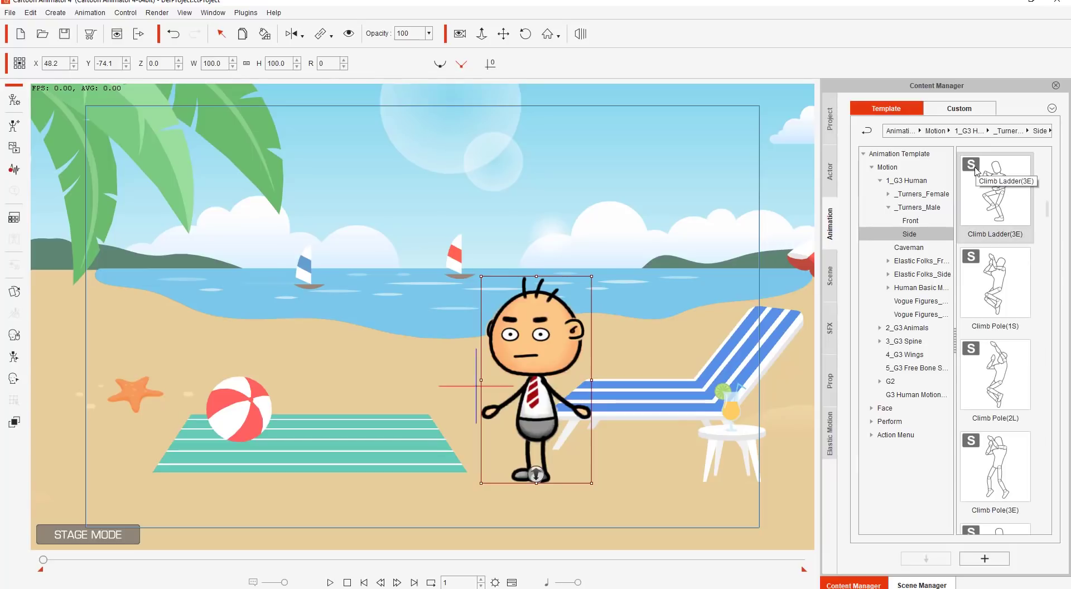
drag(1047, 211, 1051, 152)
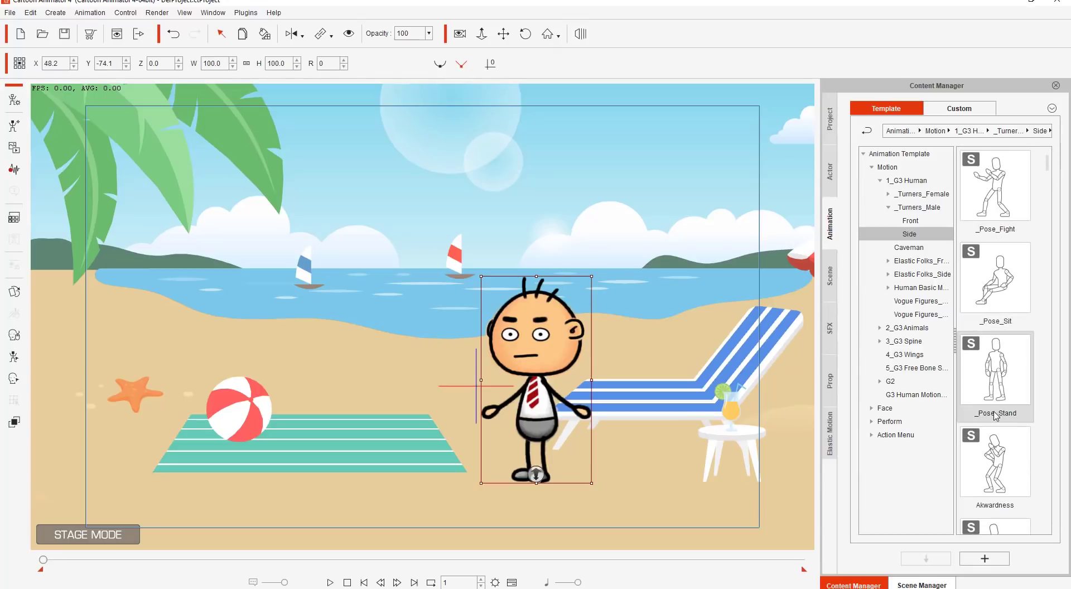
Apply the side-view _Pose_Fight motion to the Ted character and play the scene to preview it.
double_click(1000, 212)
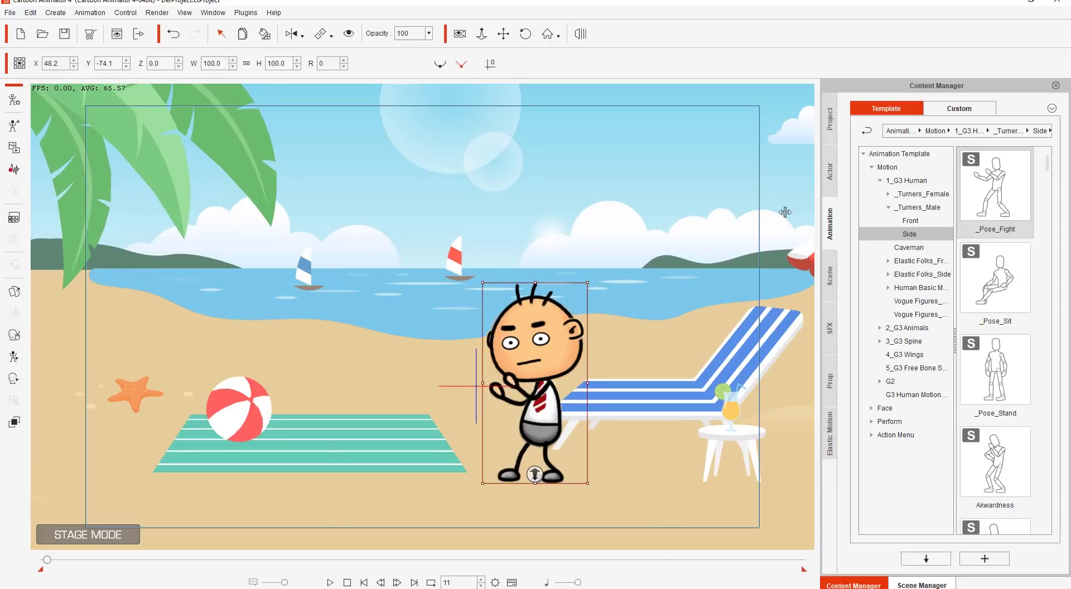
click(347, 582)
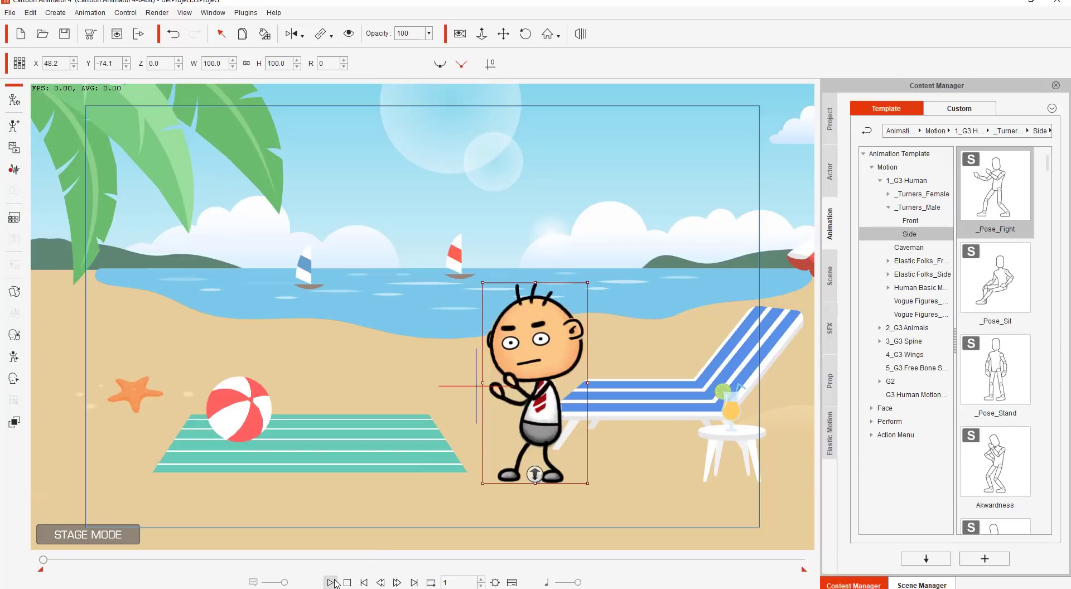
click(331, 582)
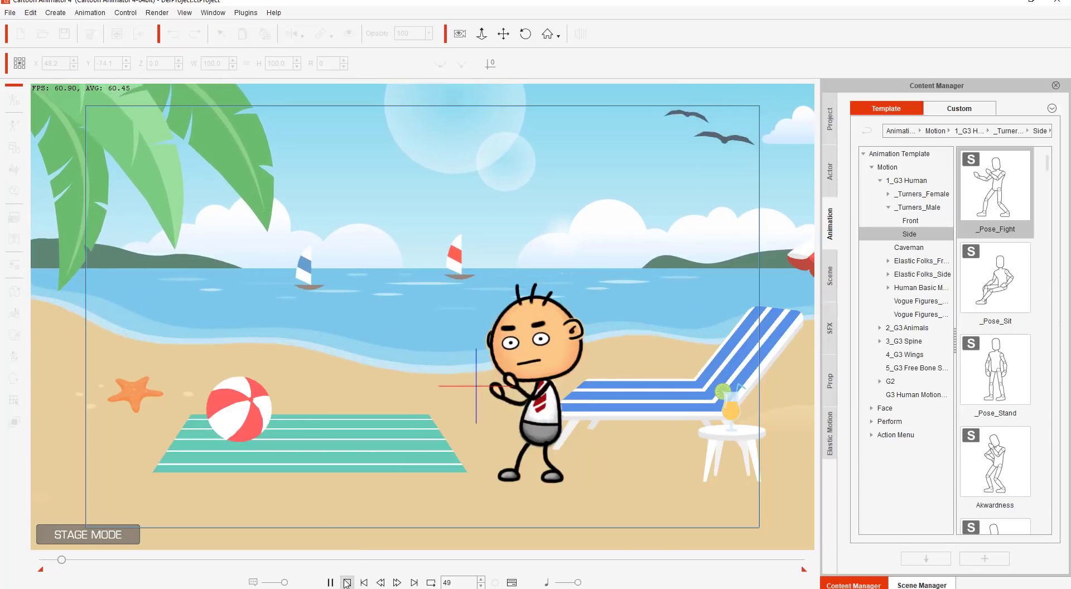
click(347, 583)
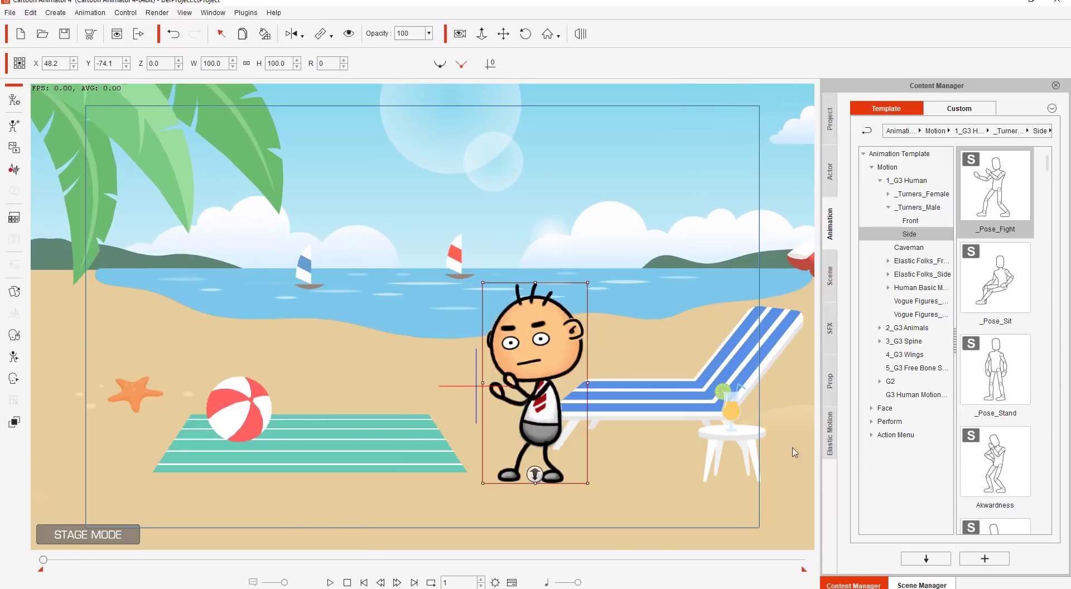
Apply the side-view _Pose_Sit motion to the Ted character and return to the first frame.
double_click(998, 278)
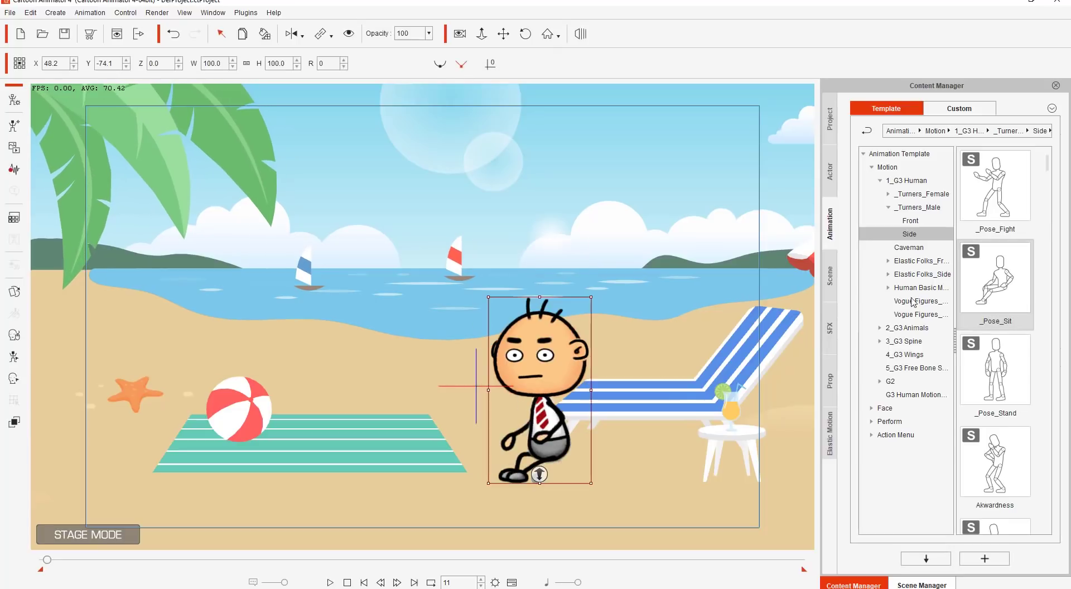
click(347, 582)
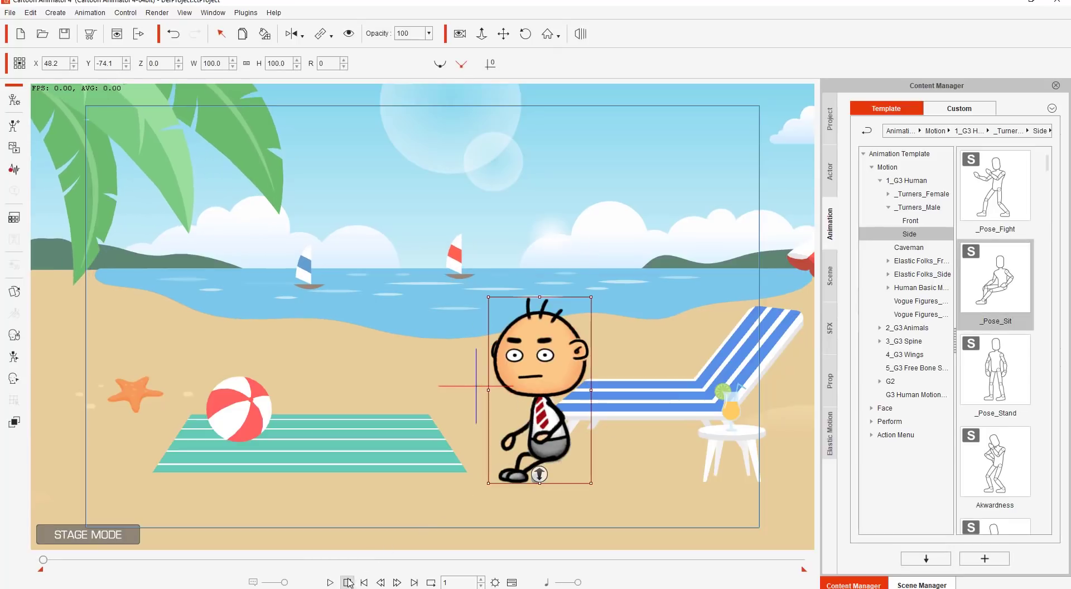
Move the sitting Ted character onto the foot end of the sun lounger, at about X 66.1, Y -28.1, and play the scene.
drag(558, 419, 579, 368)
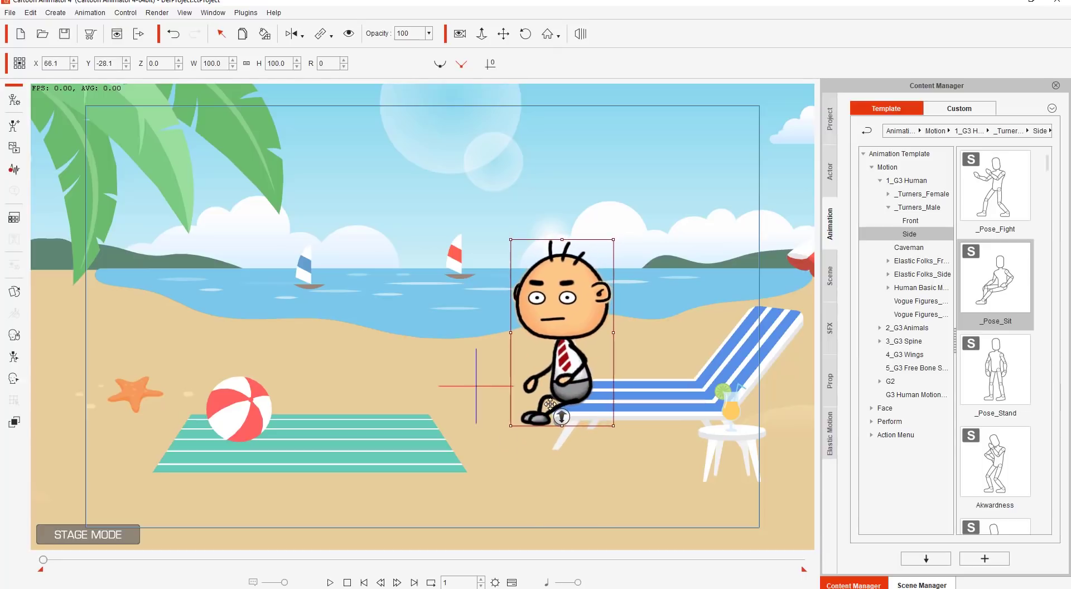
click(330, 582)
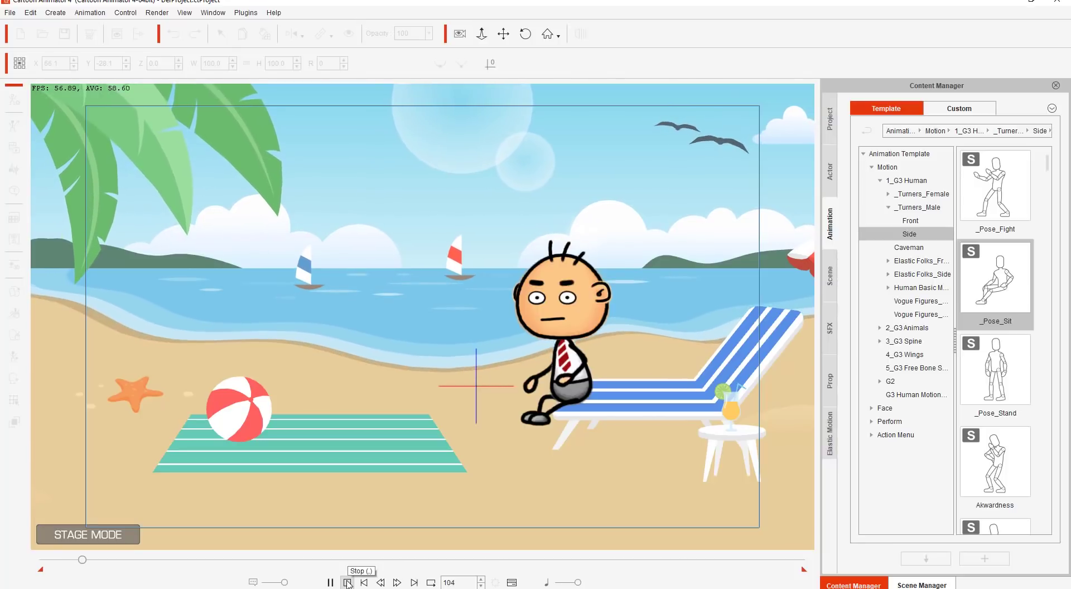
click(347, 583)
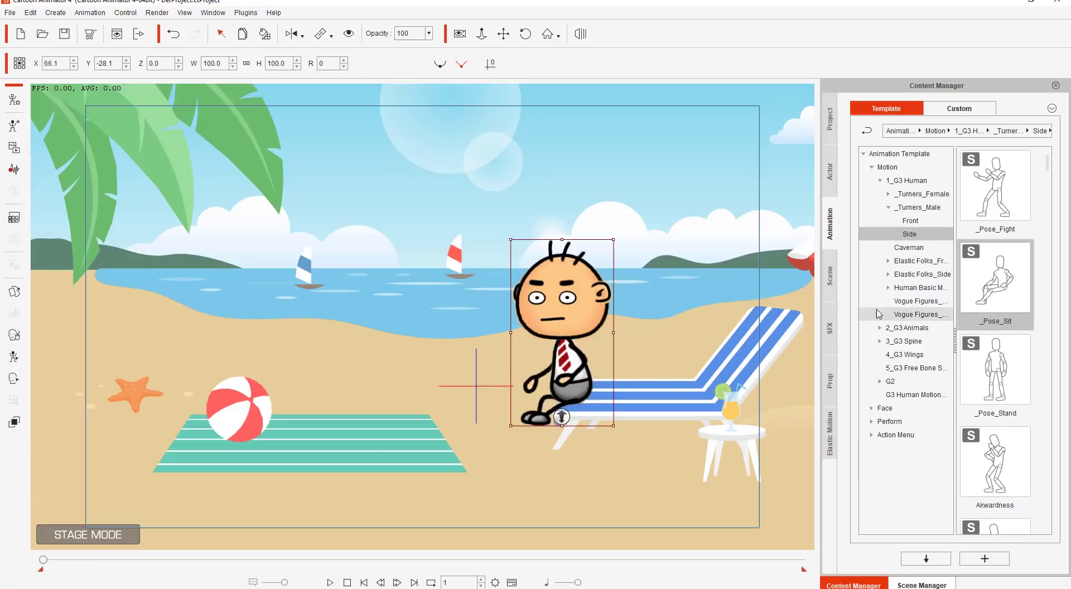
Apply the side-view Backflip, Doubt and Dribbling motions to Ted one after another and return to the first frame.
drag(1049, 164, 1049, 189)
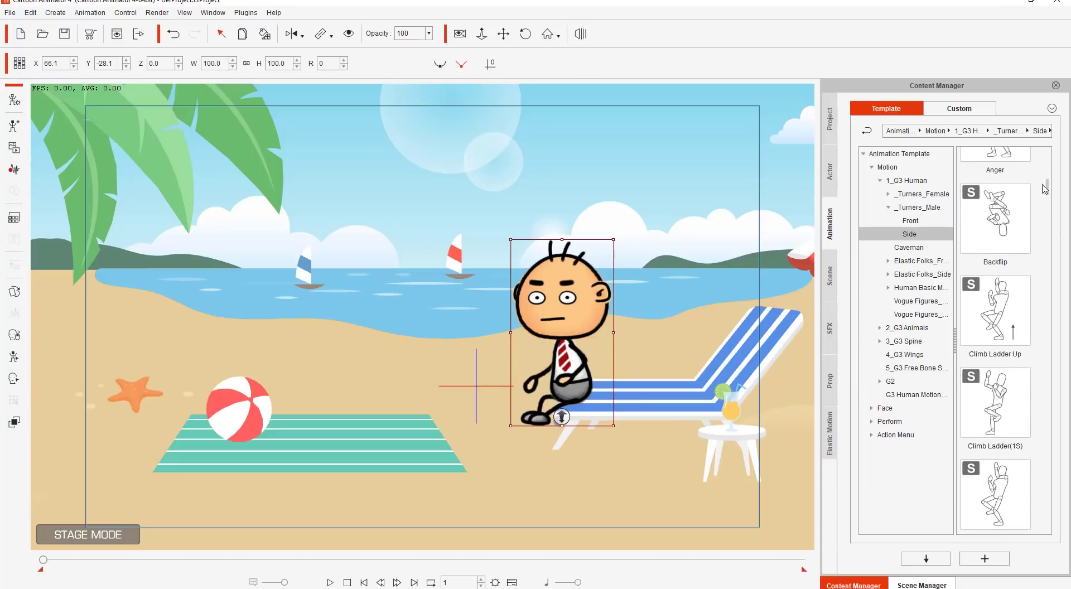
double_click(1002, 228)
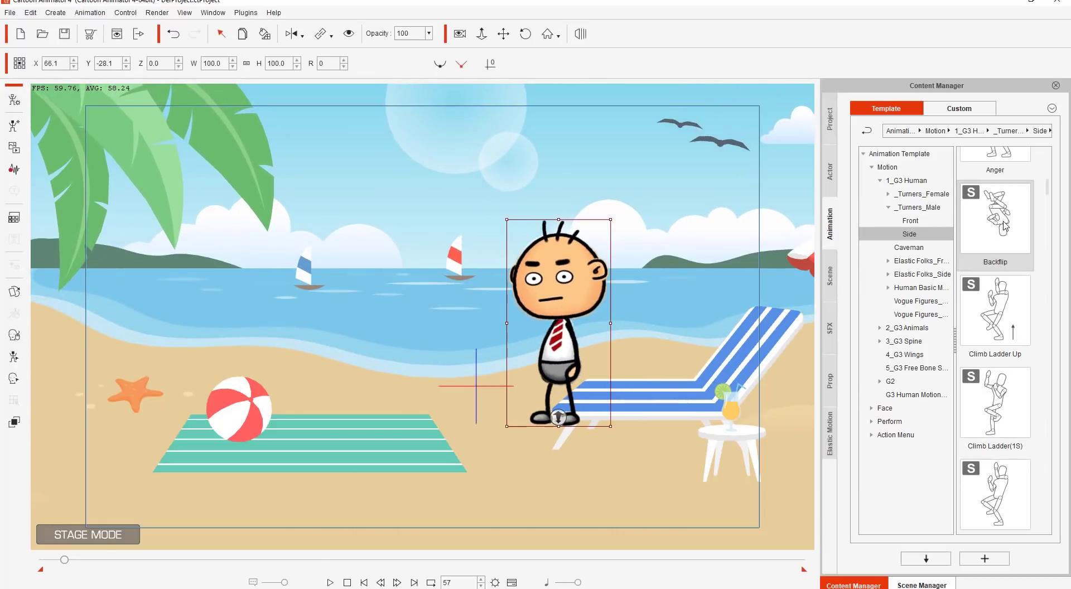
drag(1047, 190, 1047, 235)
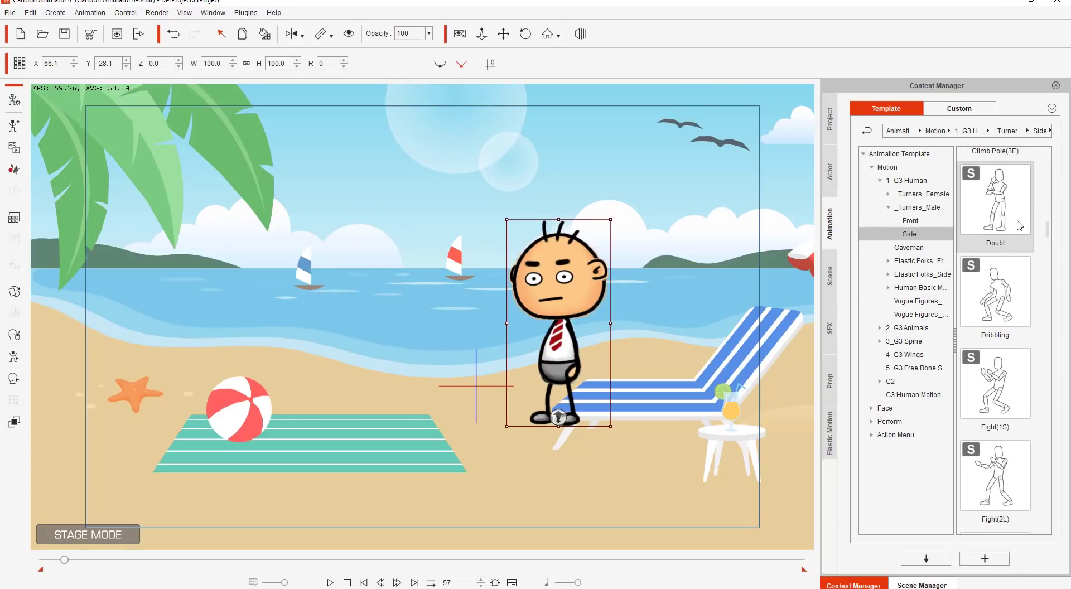
double_click(1020, 226)
drag(998, 234, 610, 316)
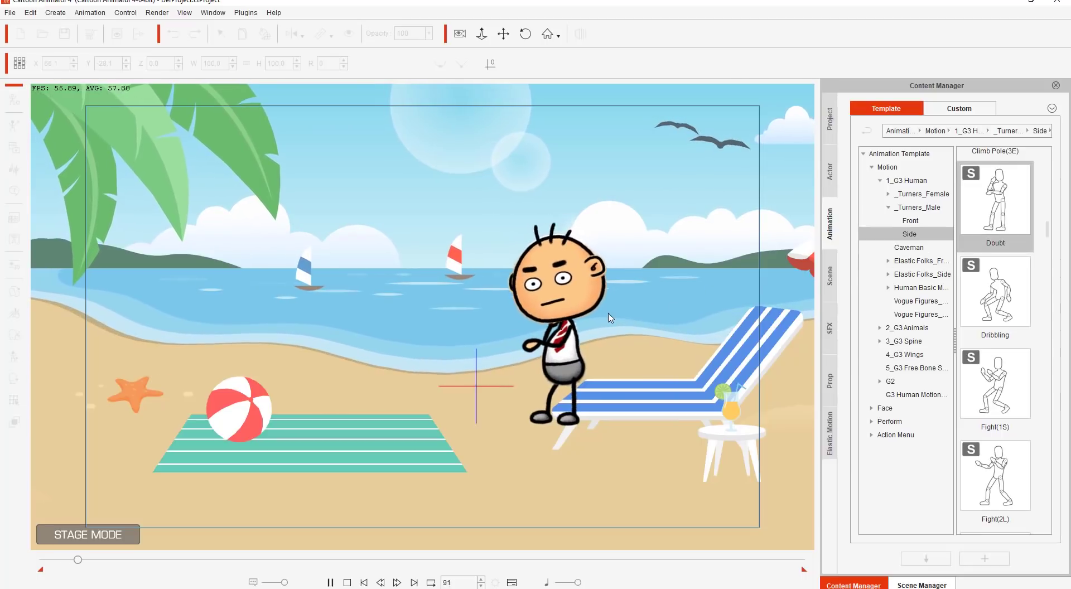
double_click(998, 314)
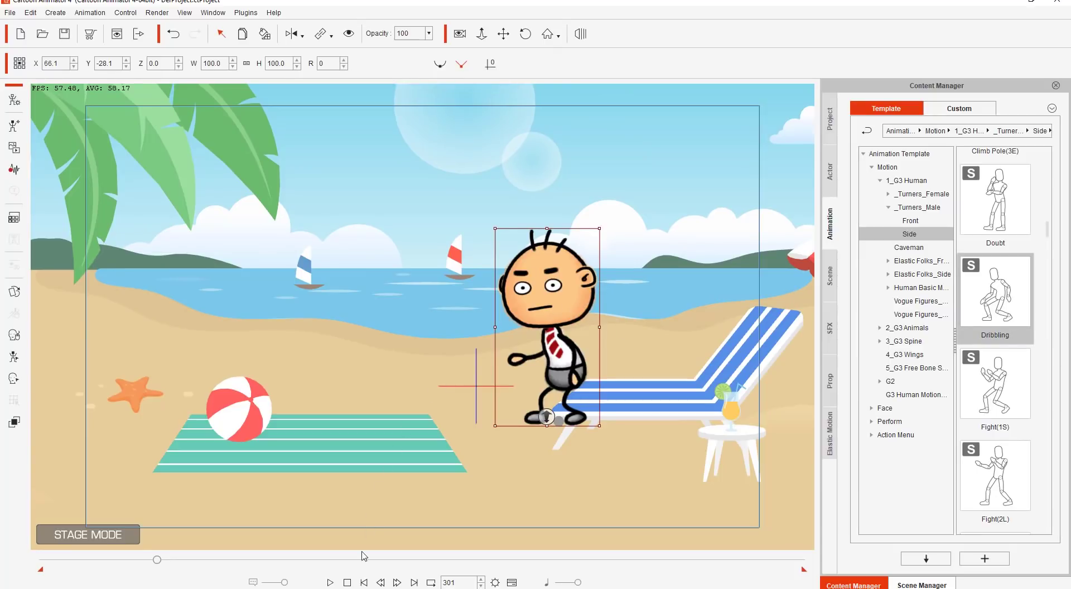
click(347, 583)
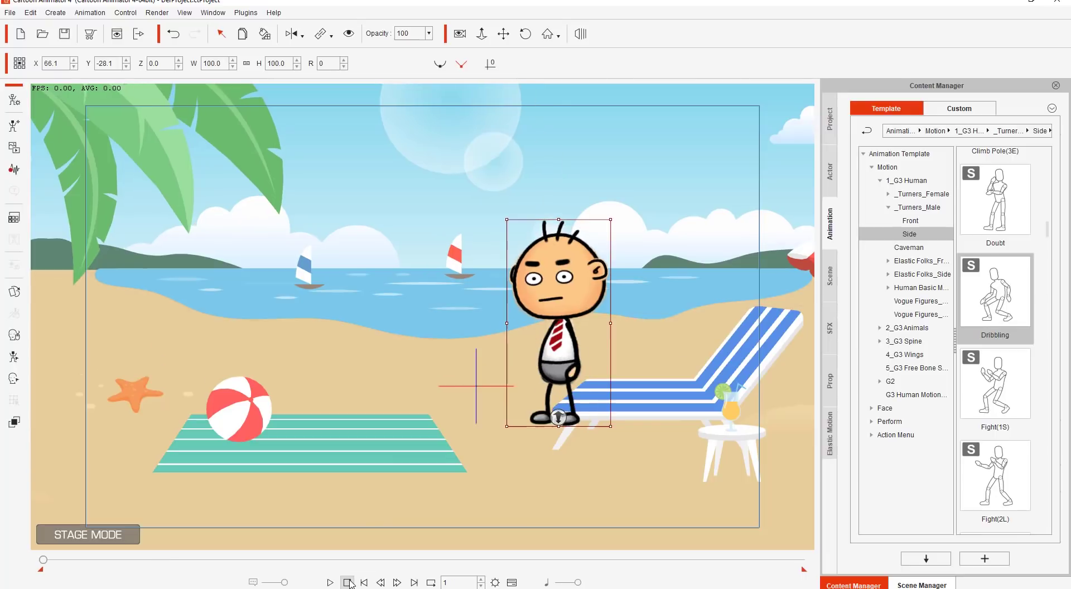
Remove Ted's object animation and place him on the sand in front of the lounger, at about X 51.8, Y -67.0.
right_click(563, 314)
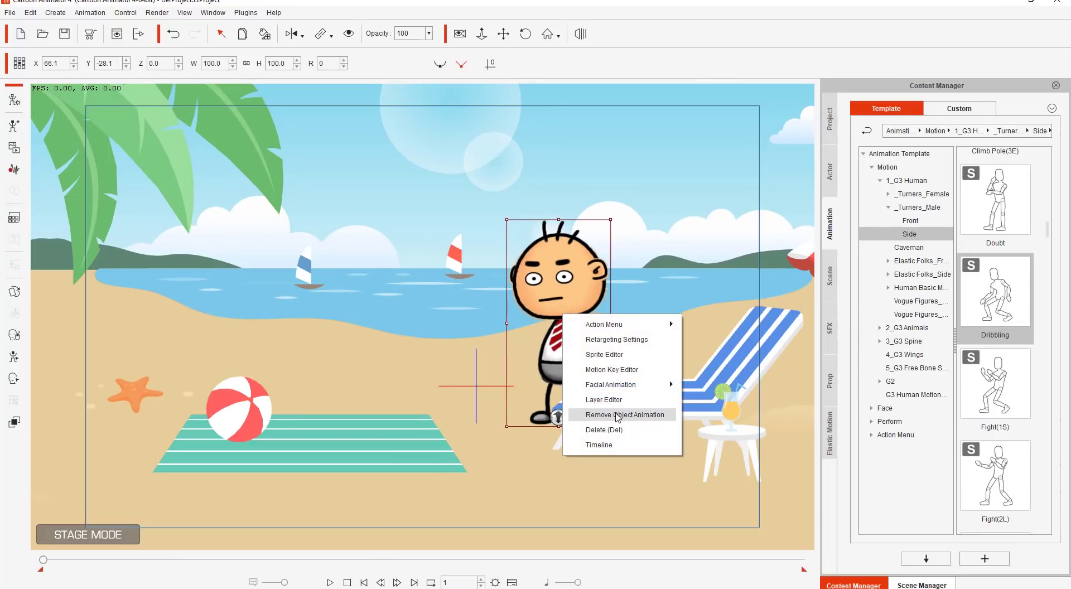
click(618, 415)
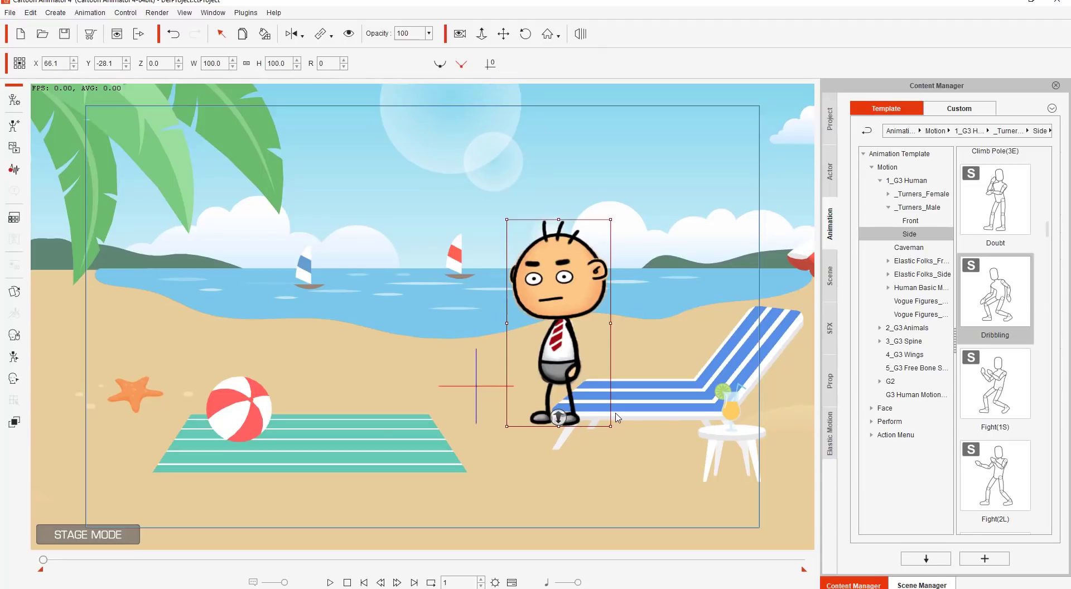
drag(568, 295, 551, 333)
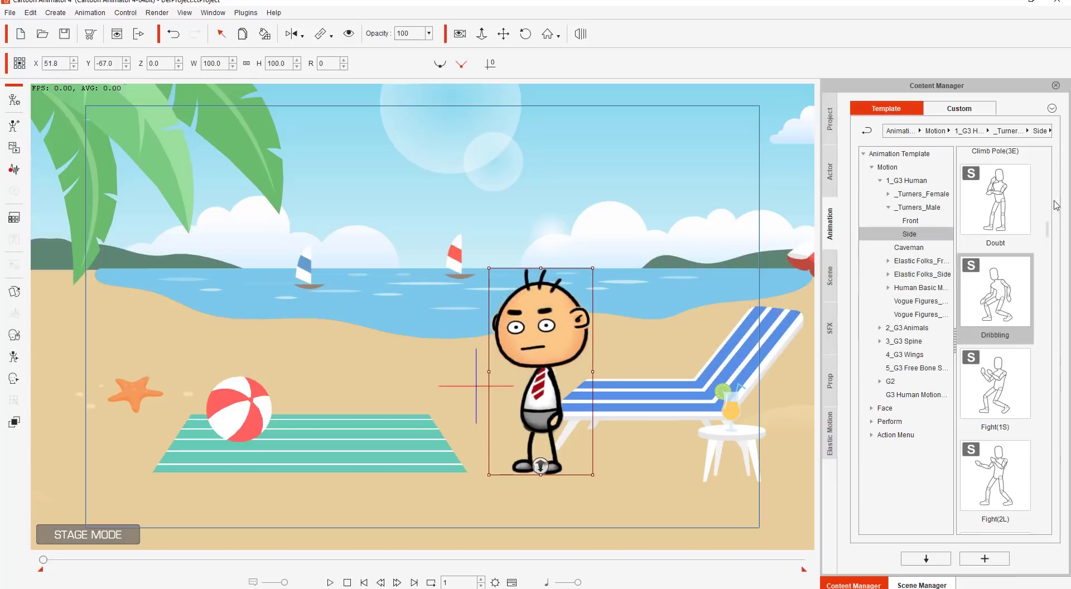
Apply the side-view Walk(1S), Walk(2L) and Walk(3E) motions to Ted in sequence and preview the scene from the first frame.
drag(1048, 230, 1056, 520)
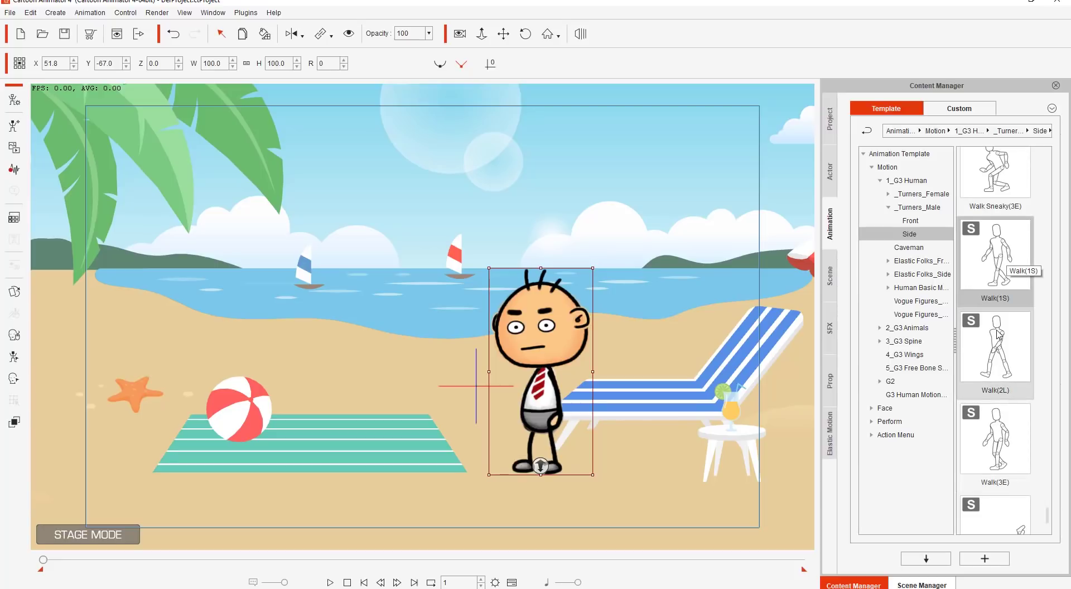
double_click(1001, 261)
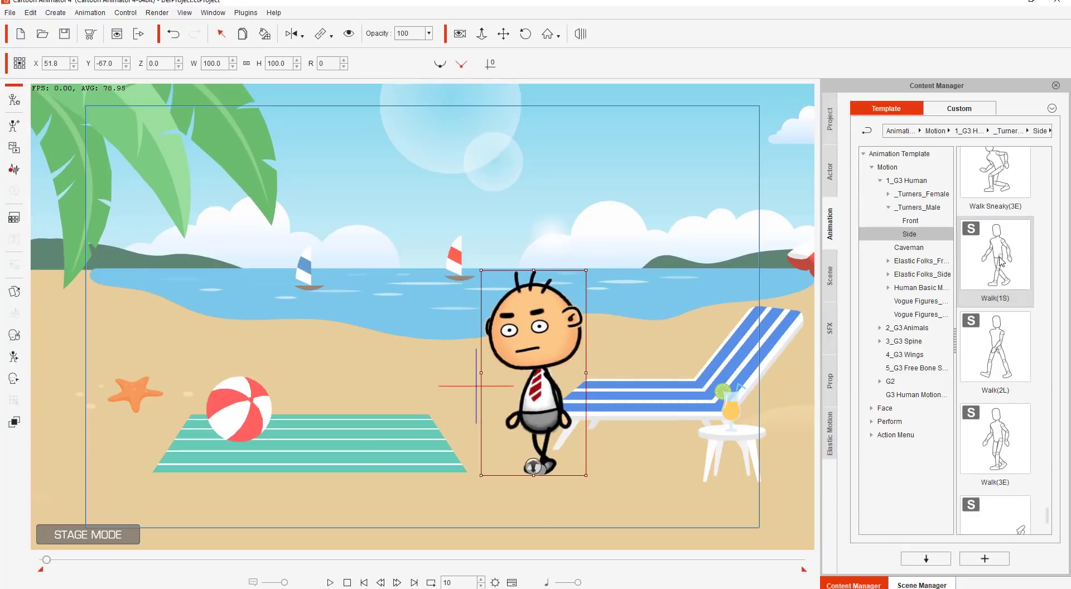
double_click(994, 366)
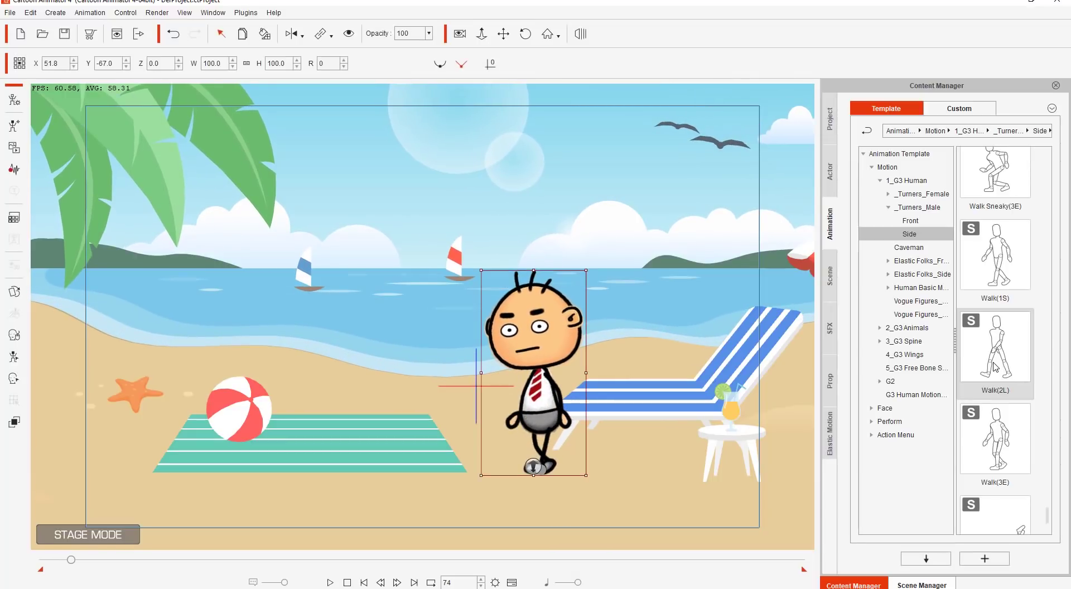
double_click(995, 446)
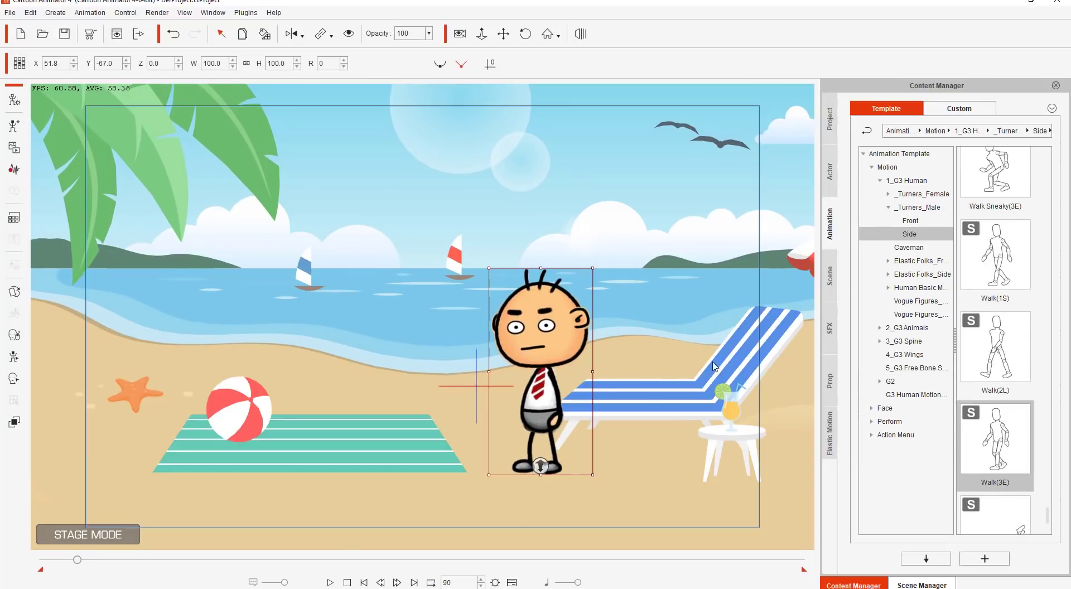
click(347, 582)
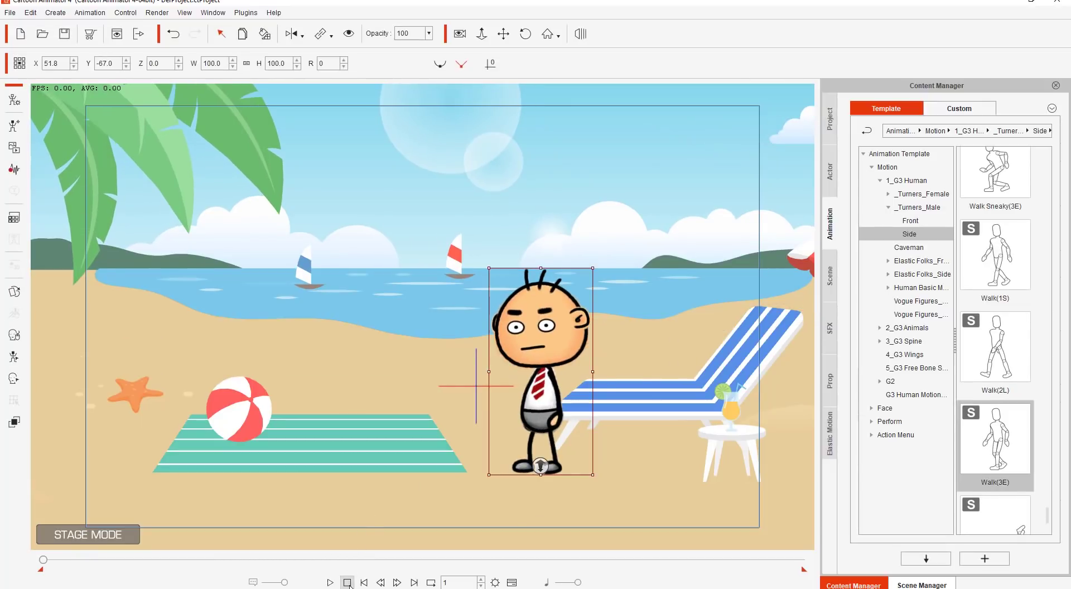
click(331, 583)
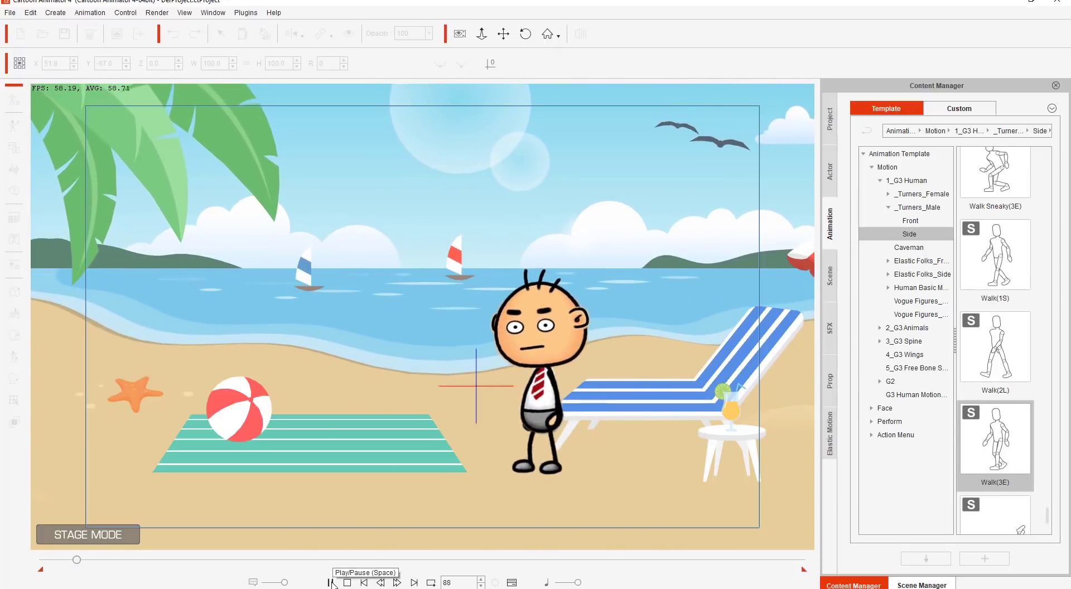
click(347, 582)
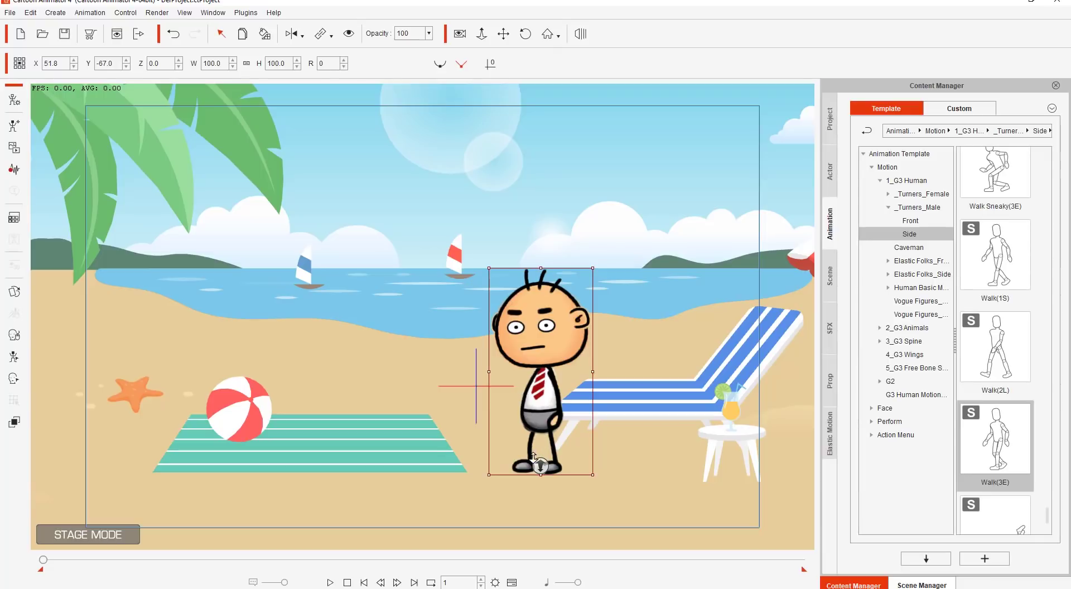
Open the timeline, limit it to the selected object, and compare the tracks of the ball, the palm and Ted.
click(512, 583)
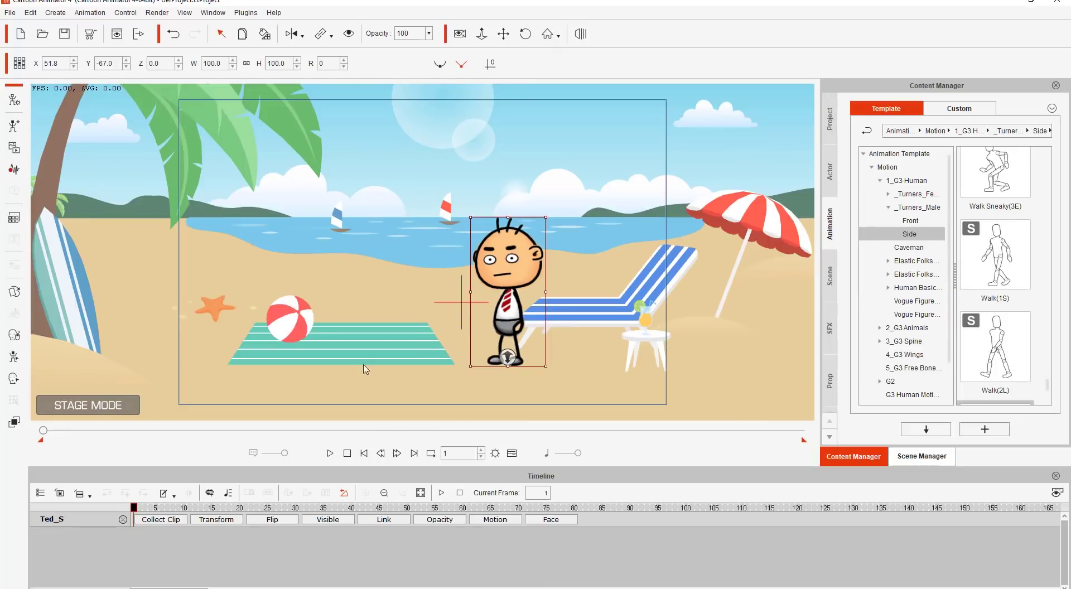
click(61, 499)
click(297, 332)
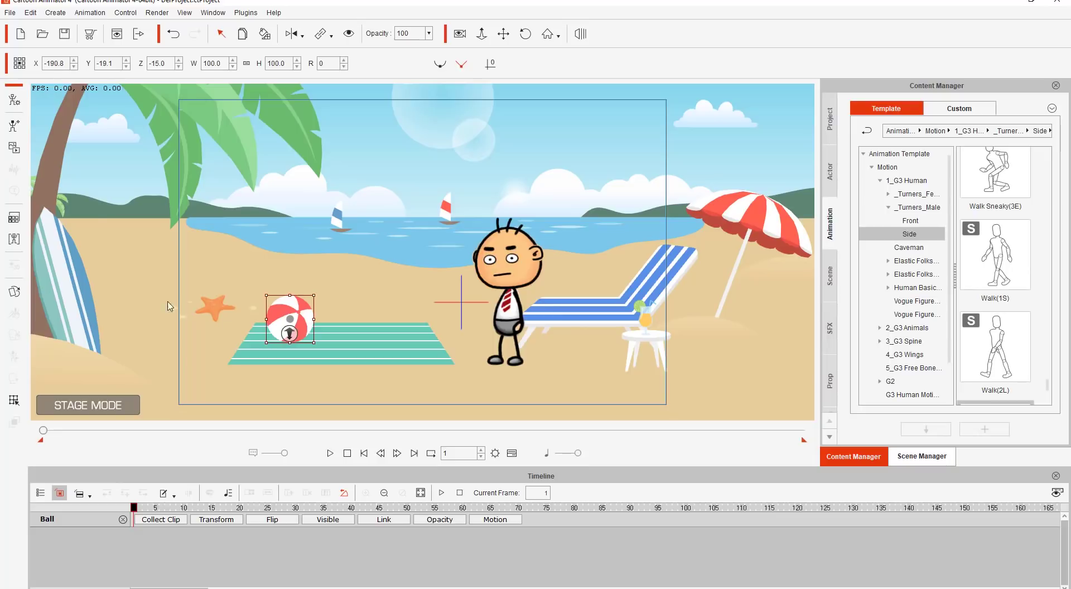
click(46, 158)
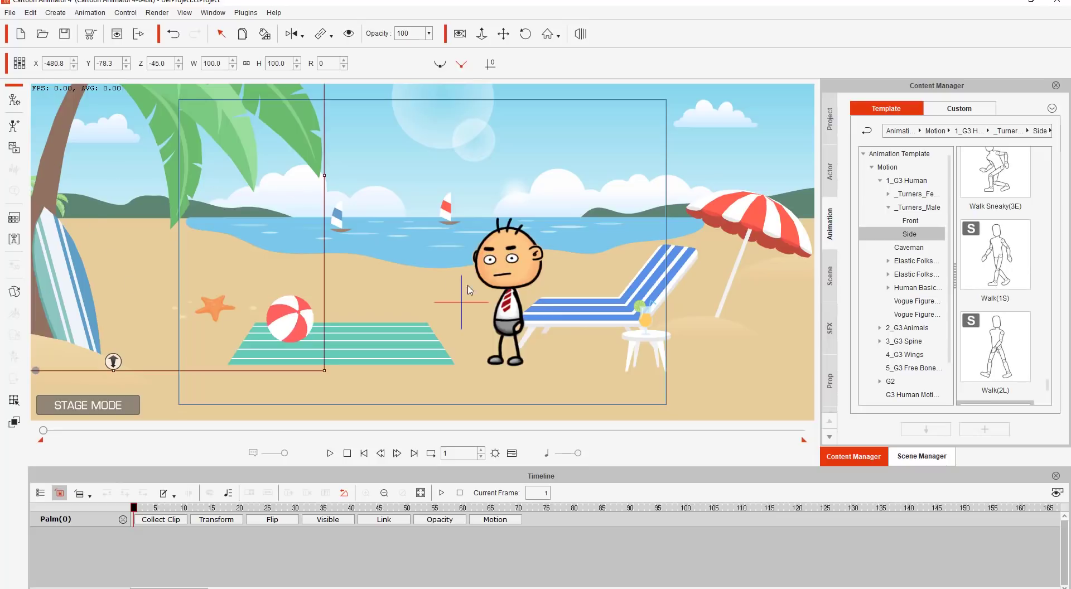
click(506, 276)
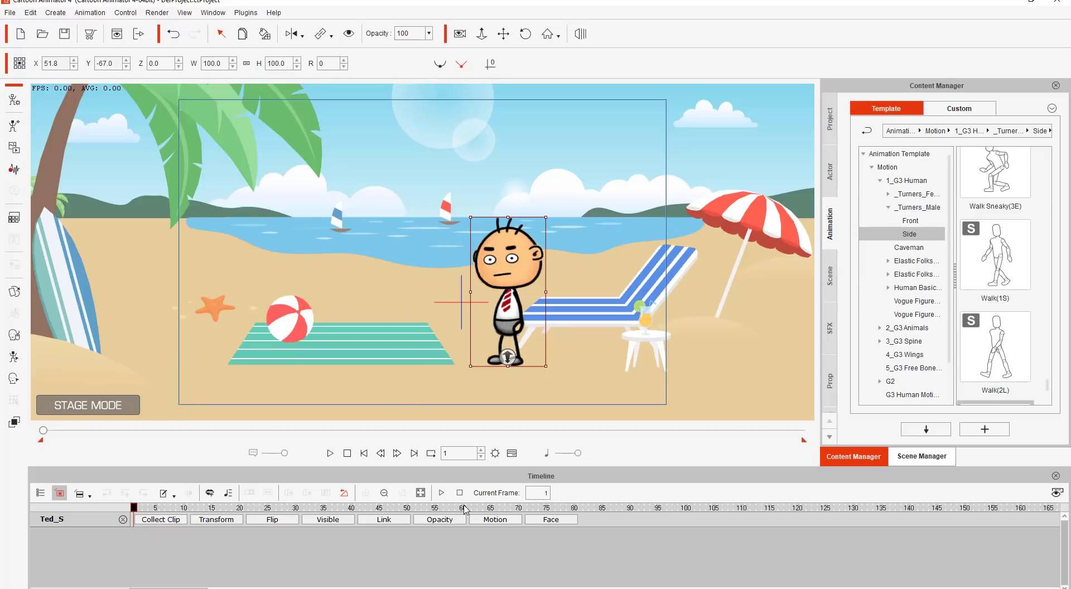
Show Ted's Motion tracks in the timeline and select the Walk(1S), Walk(2L) and Walk(3E) clips in turn.
click(495, 520)
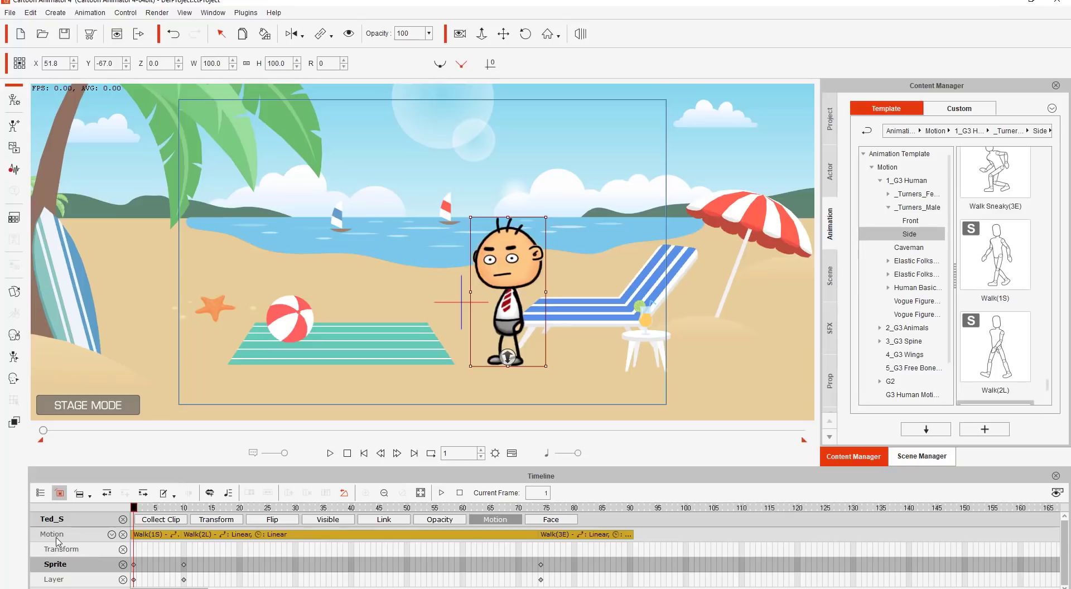
click(161, 536)
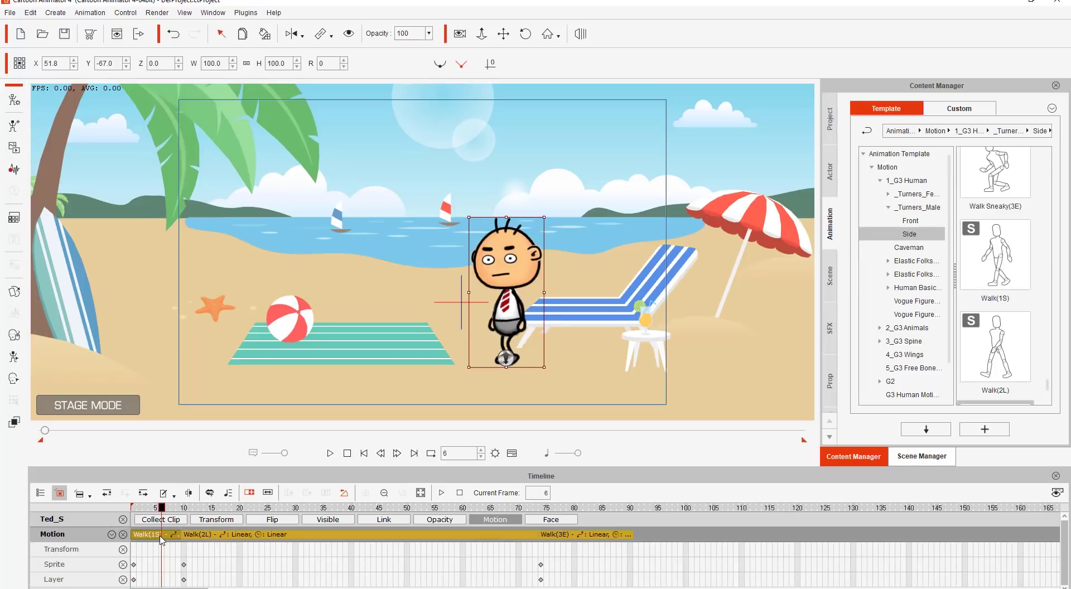
click(246, 537)
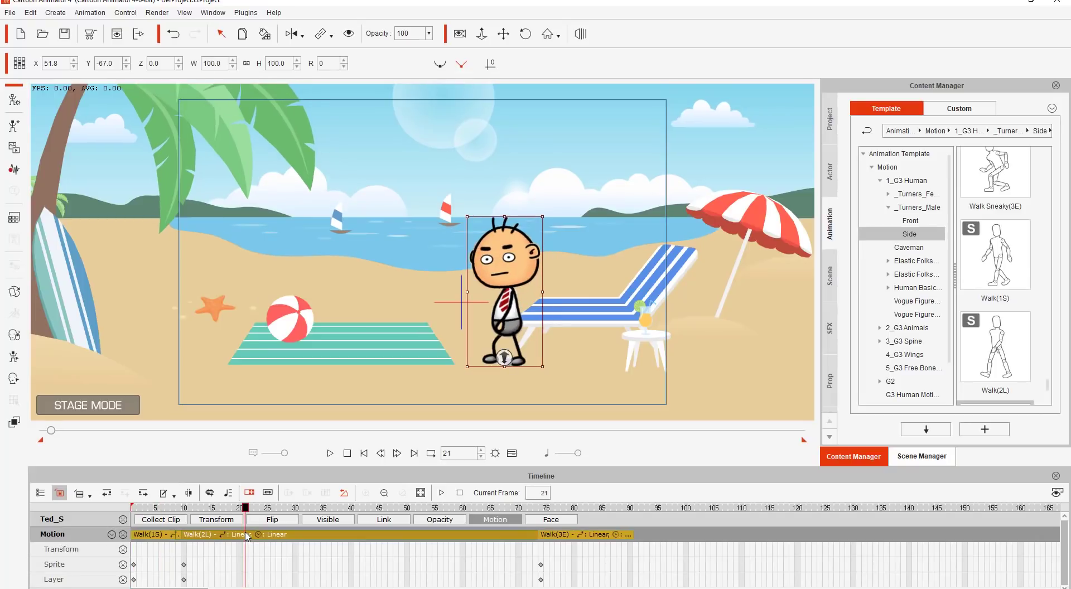
click(575, 535)
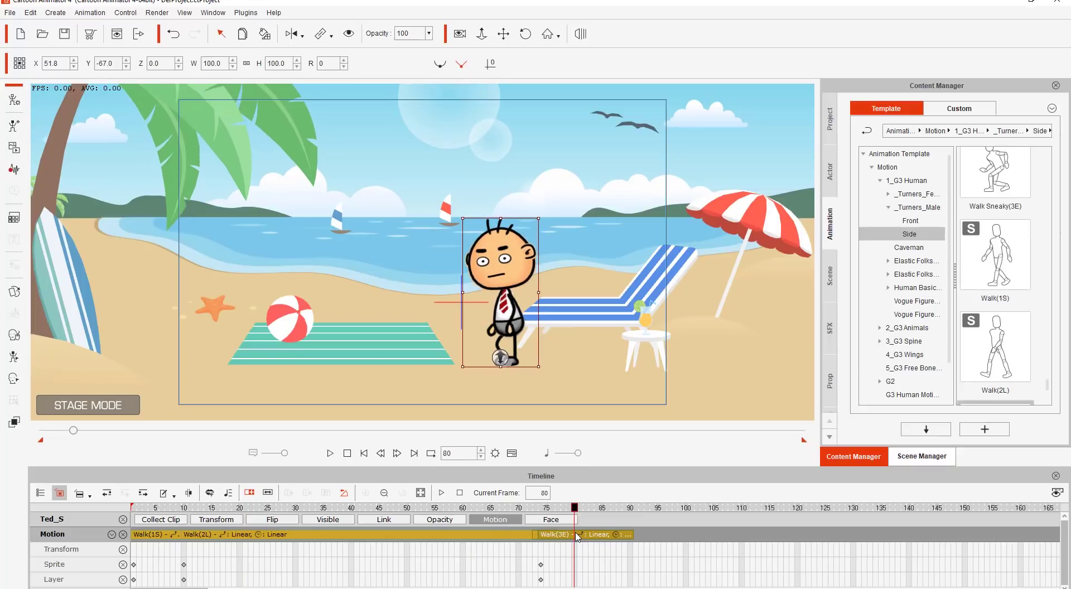
Play Ted's walk from the first frame and scrub through the middle of the Walk(2L) clip.
drag(181, 508, 123, 514)
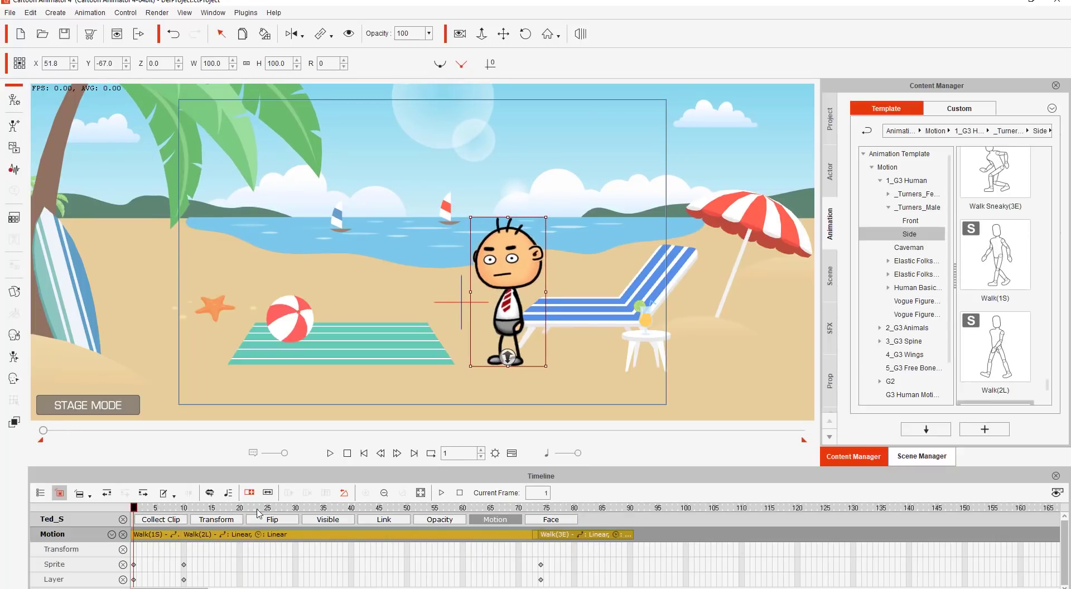
key(space)
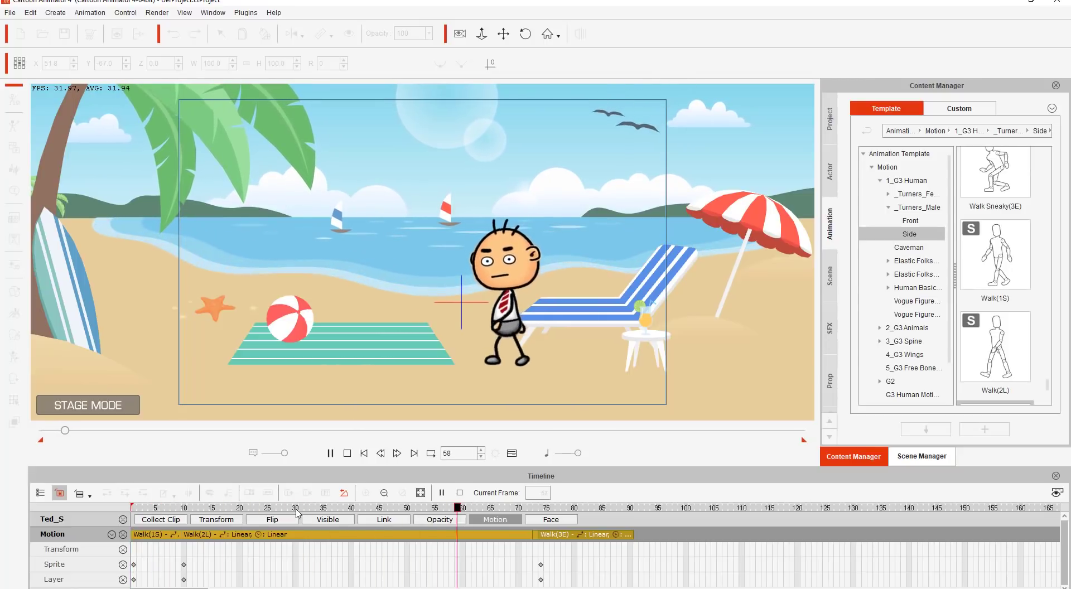
key(space)
drag(331, 512, 402, 509)
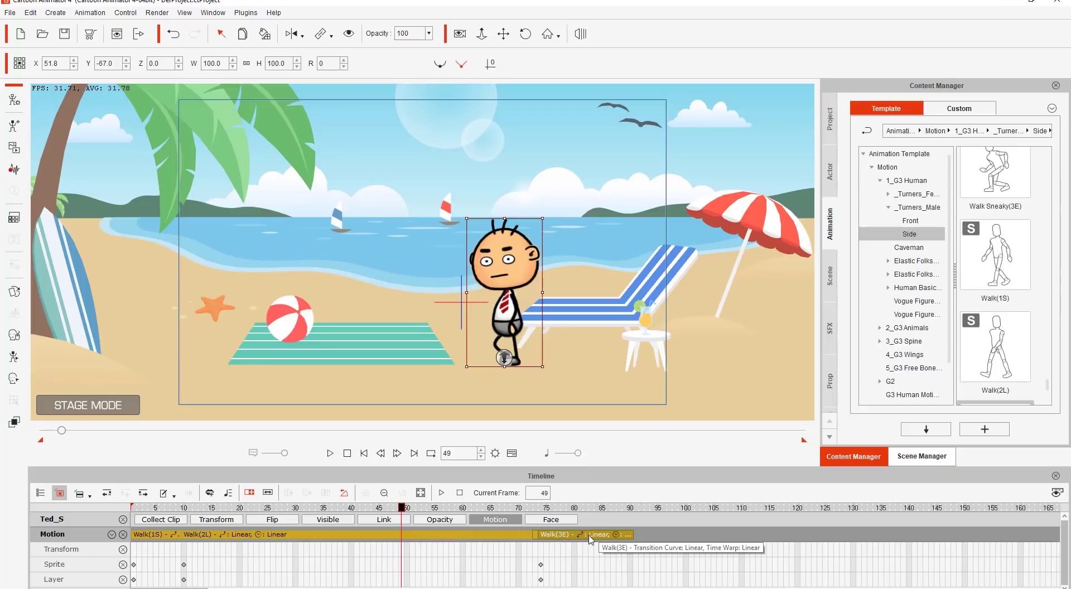
Move the Walk(3E) clip to about frame 150 and extend the looping Walk(2L) clip to about frame 138.
drag(591, 538, 1021, 500)
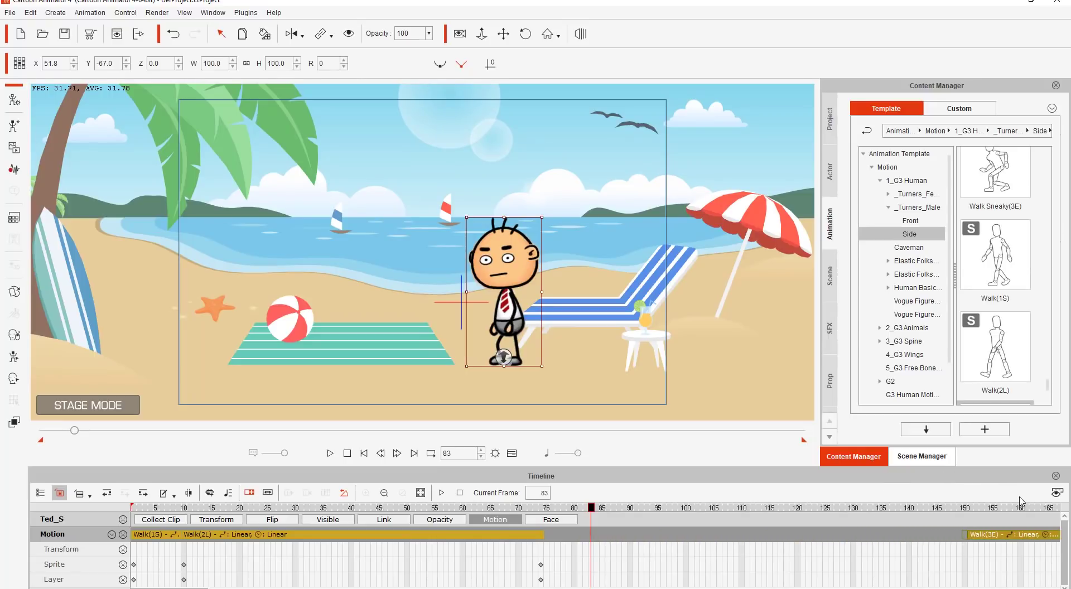
click(334, 538)
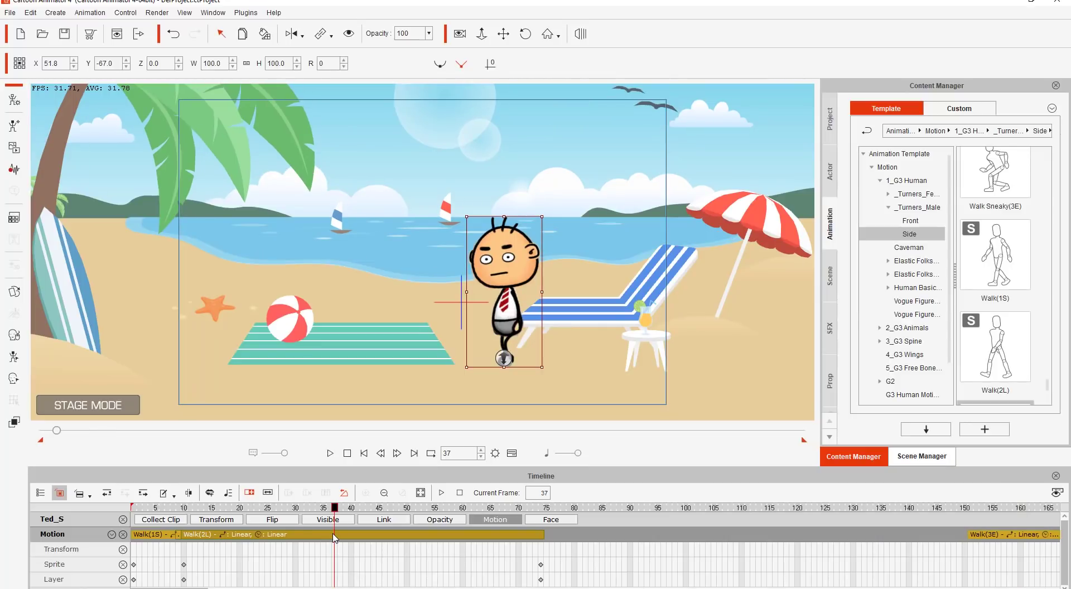
click(250, 494)
click(530, 536)
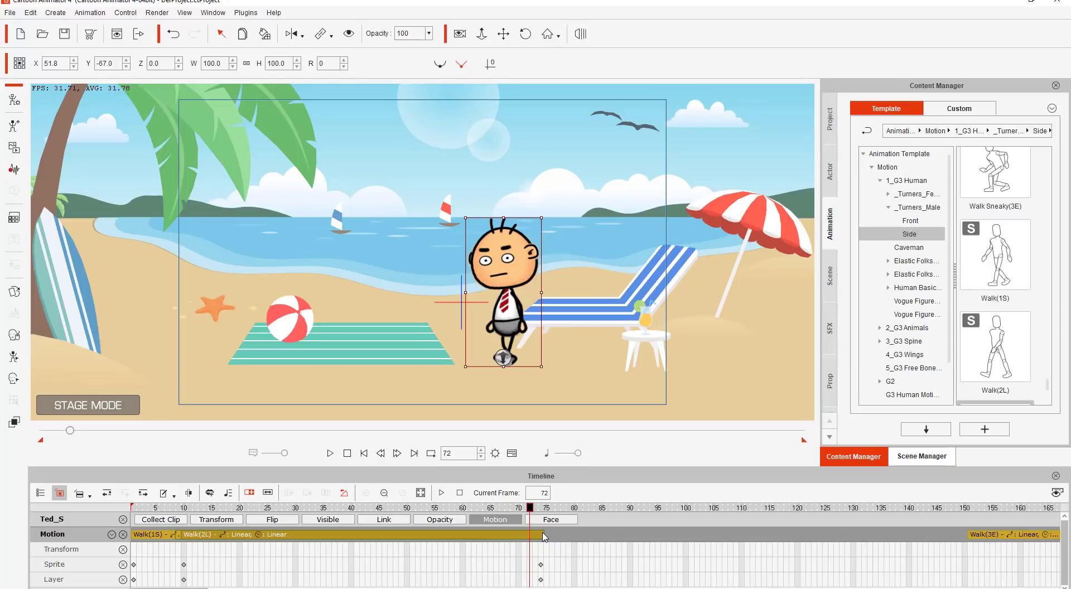
drag(540, 533, 591, 537)
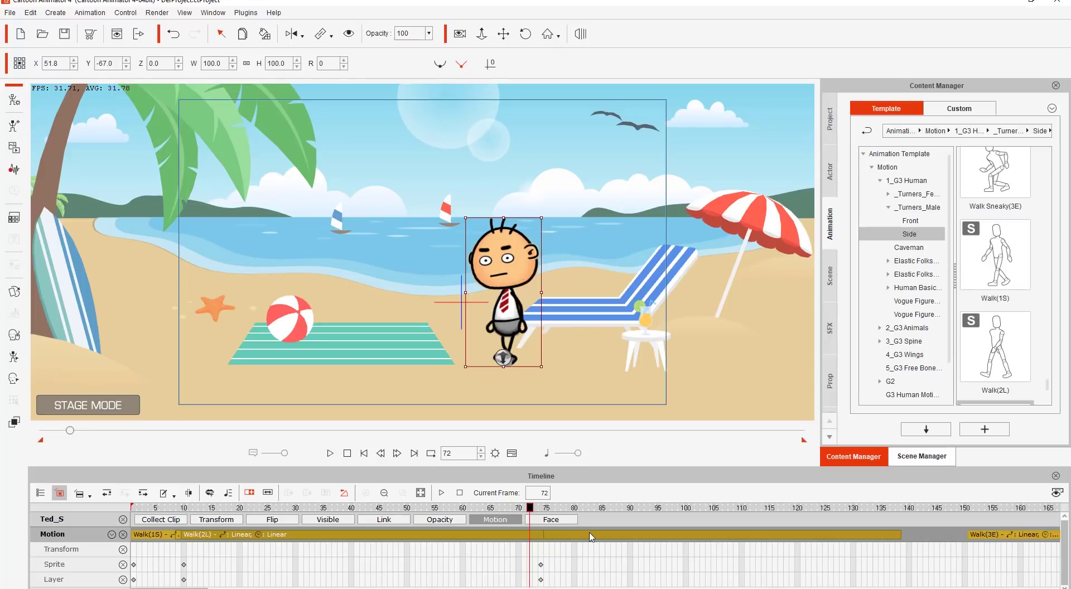
Scrub and play through the extended part of the Walk(2L) clip to preview the longer walk.
click(519, 508)
drag(520, 508, 619, 502)
key(space)
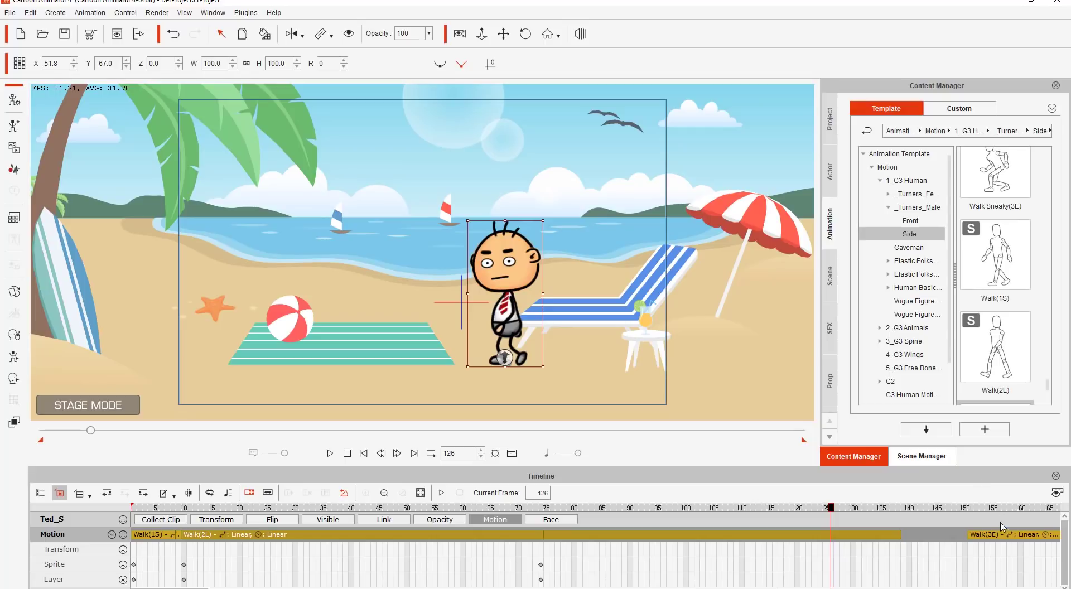
Move the Walk(3E) clip back to the end of the Walk(2L) clip at about frame 138 and play the whole walk.
drag(1006, 534, 945, 538)
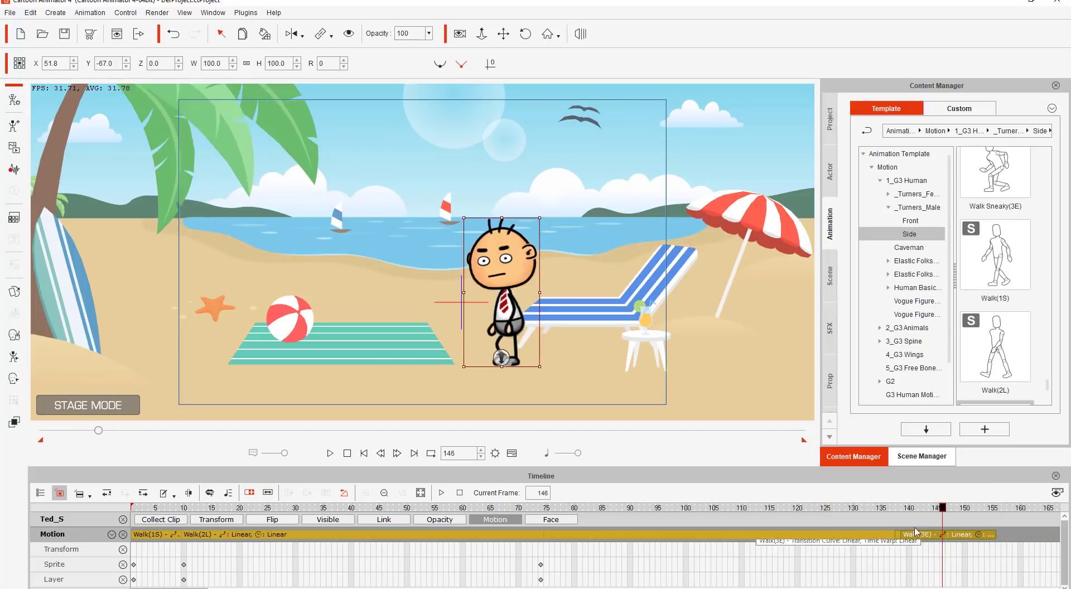
key(space)
click(330, 454)
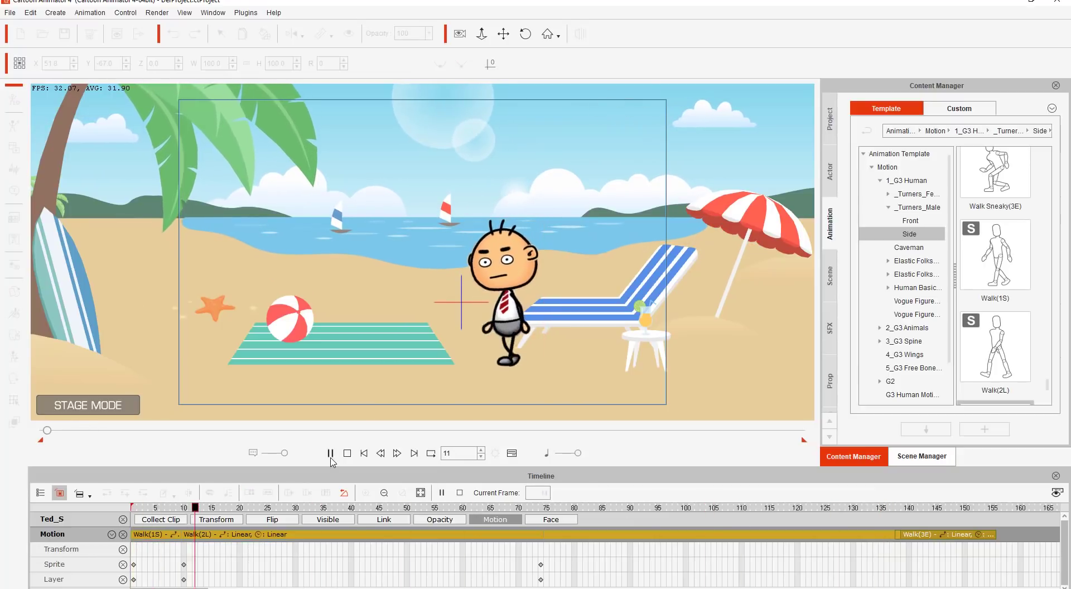
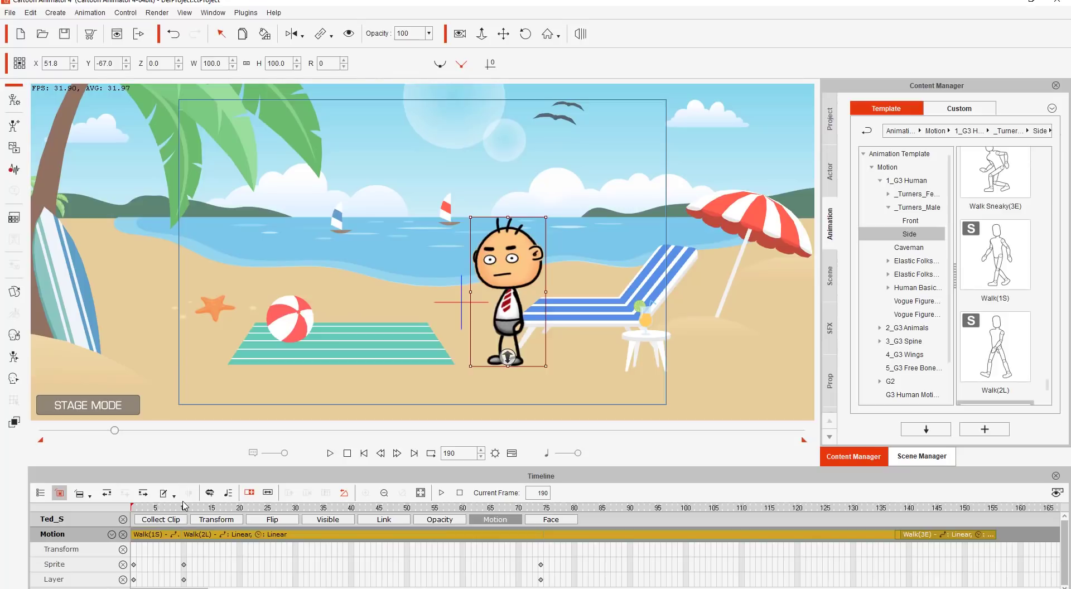
Show Ted's Transform track in the timeline and play the first part of the walk.
click(222, 520)
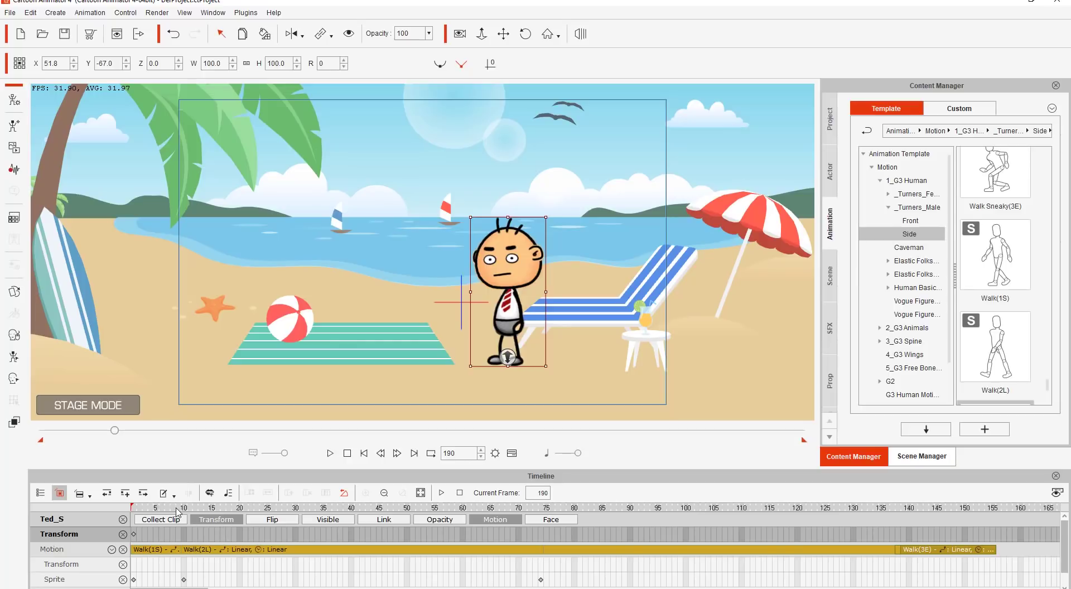
key(space)
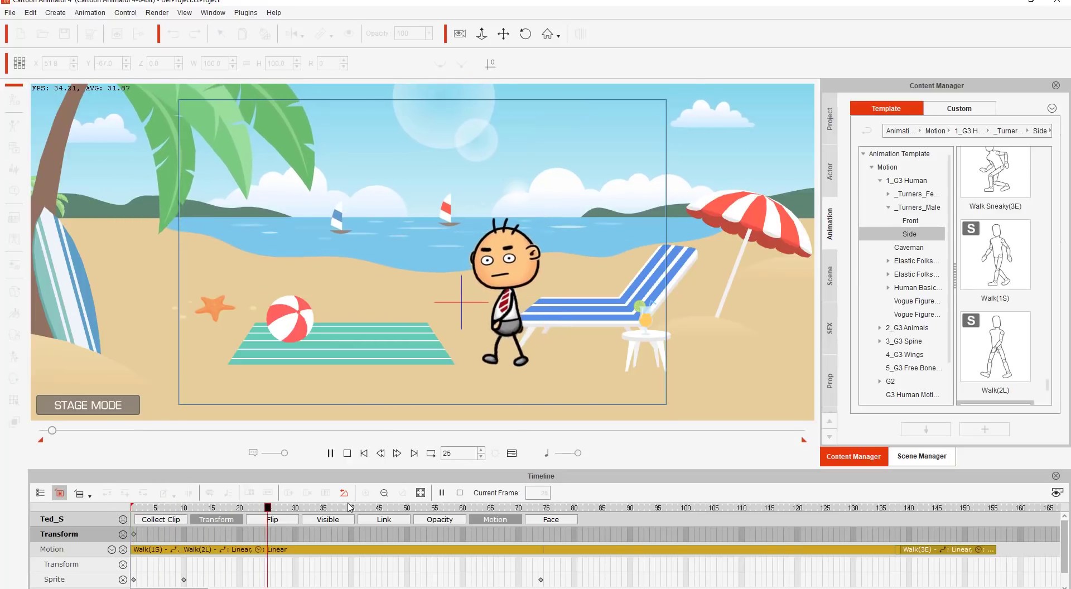
key(space)
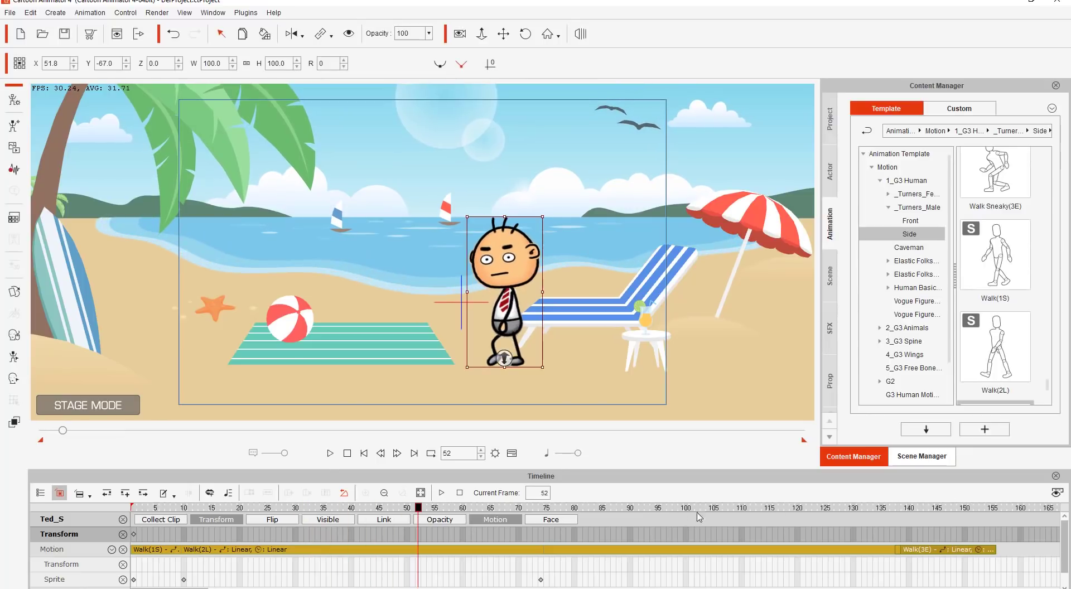
At frame 149, move Ted across the sand to the surfboard at about X -367.9, Y -68.2.
drag(687, 507, 961, 498)
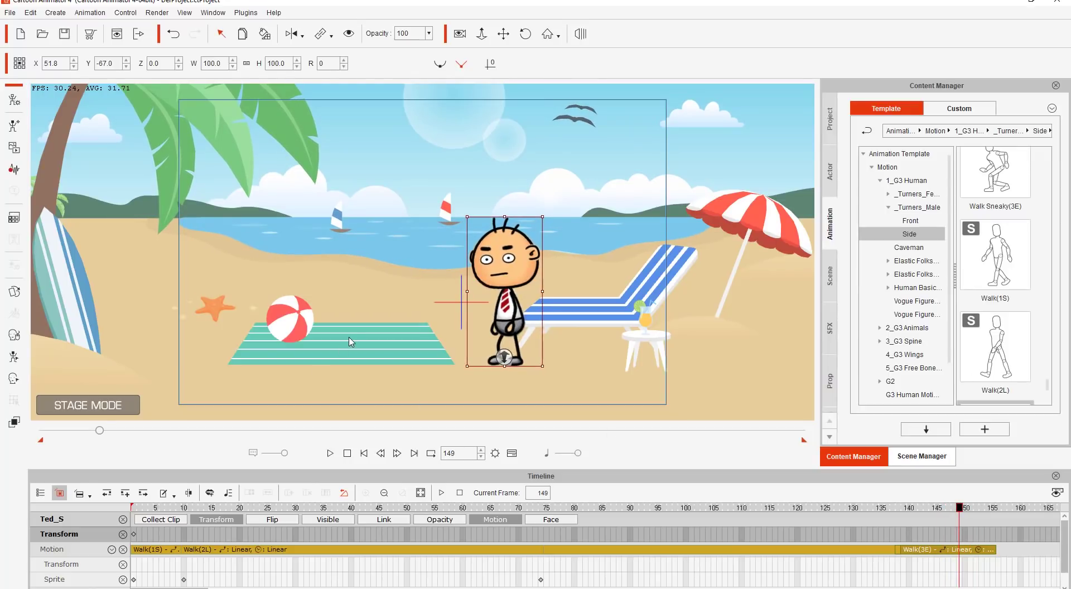
drag(329, 384, 500, 373)
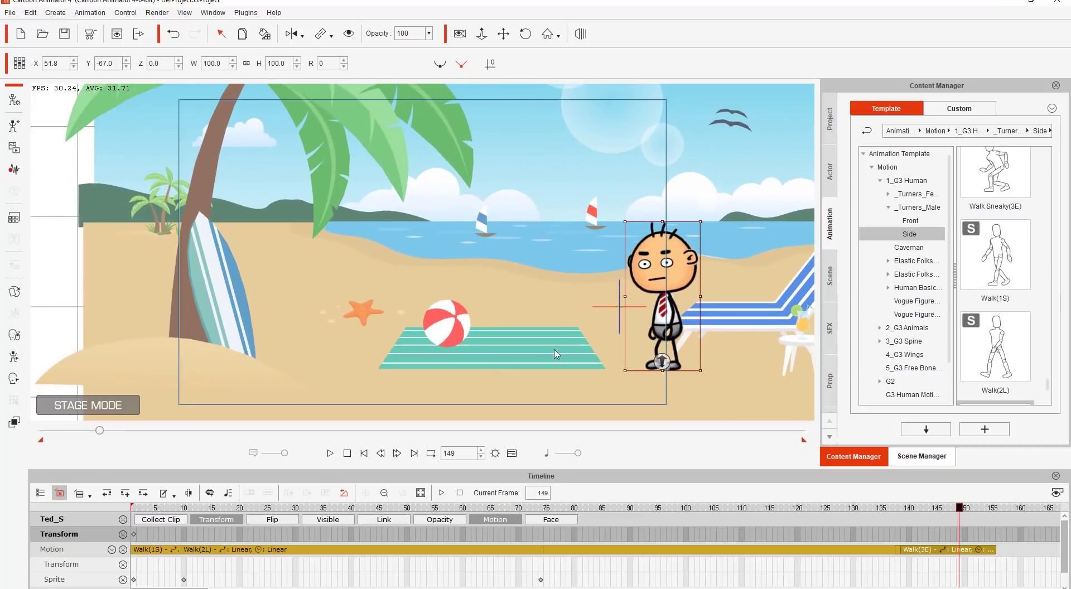
drag(615, 278, 283, 280)
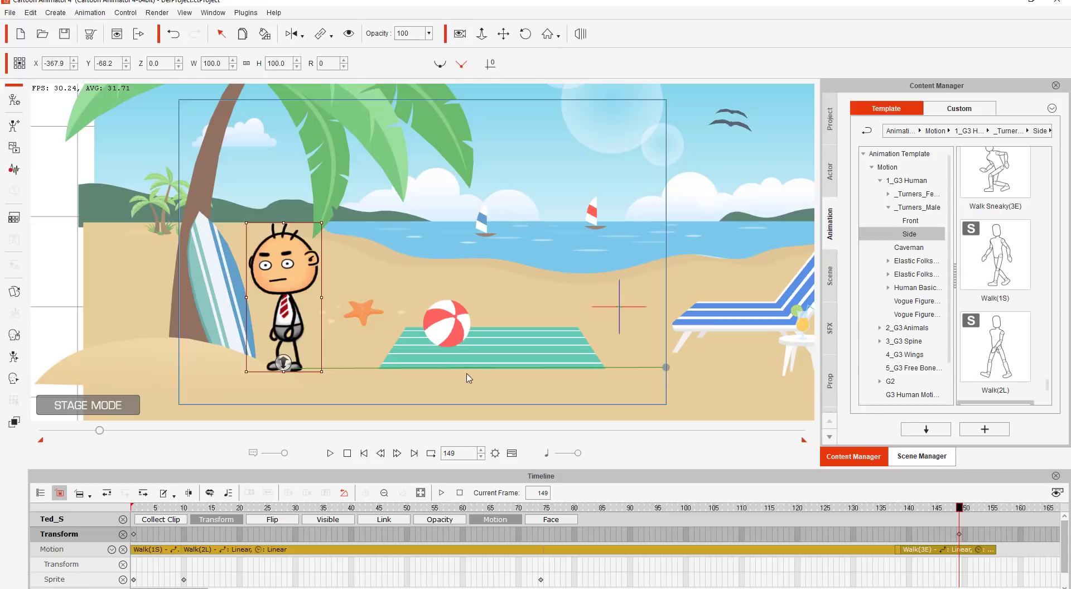
Play Ted's walk across the beach from the start of the timeline, twice, to check the movement against his steps.
drag(184, 509, 158, 505)
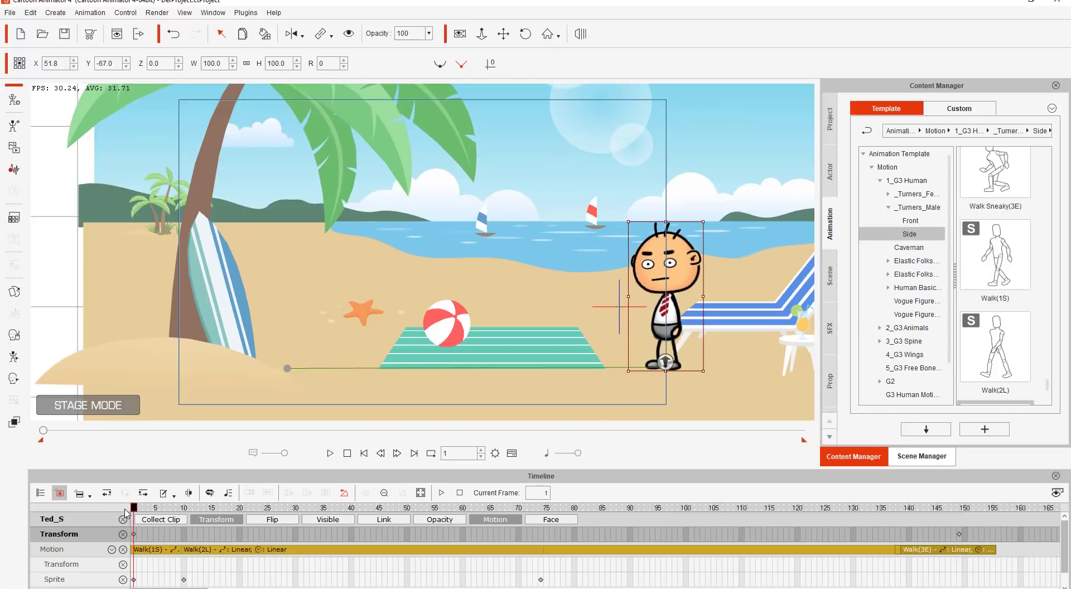
key(space)
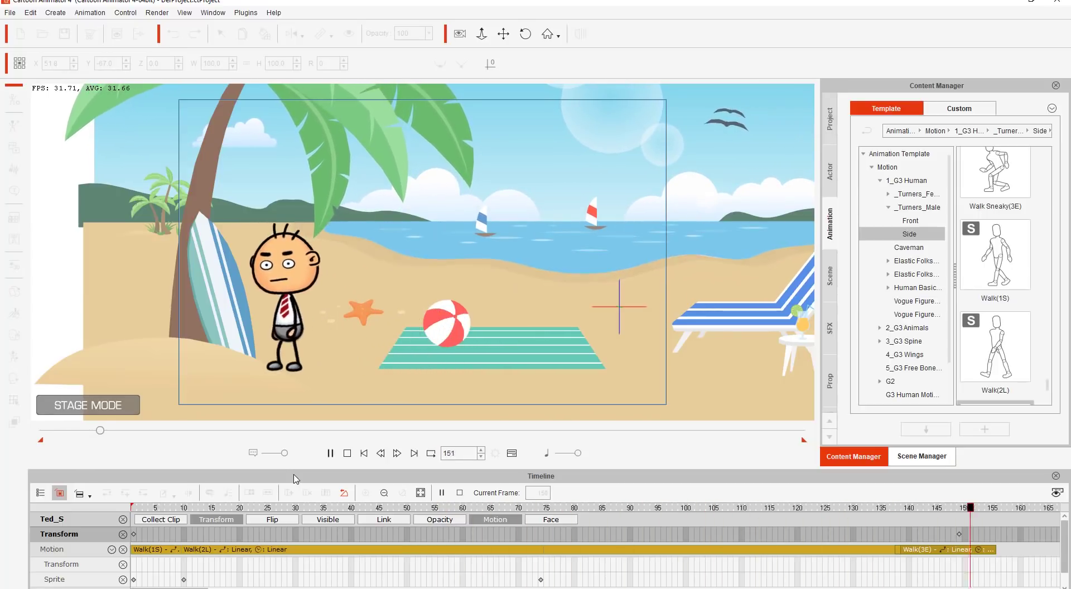
click(233, 537)
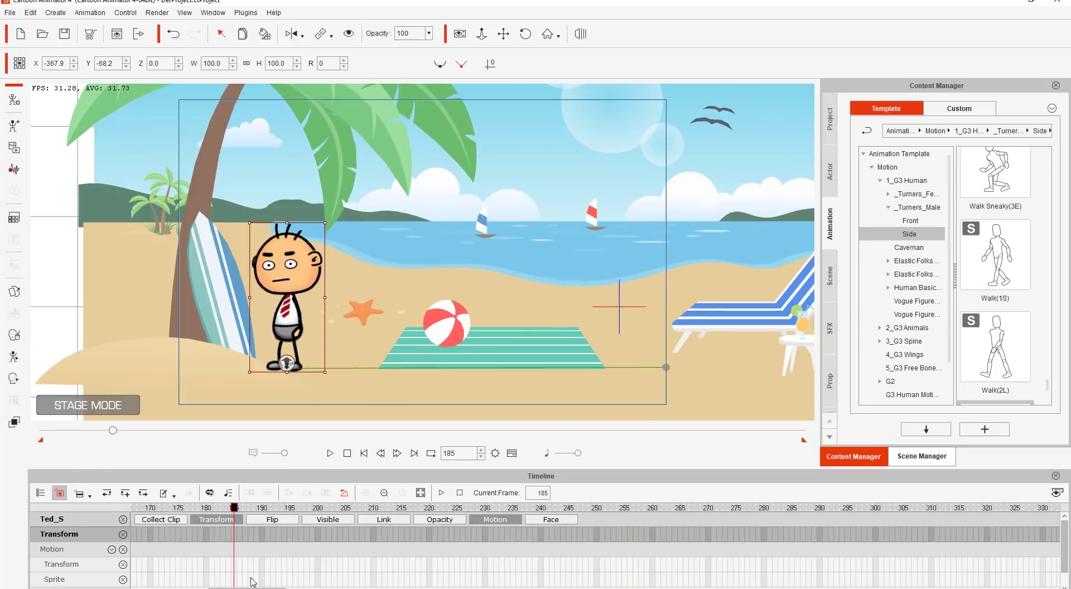
drag(246, 588, 171, 587)
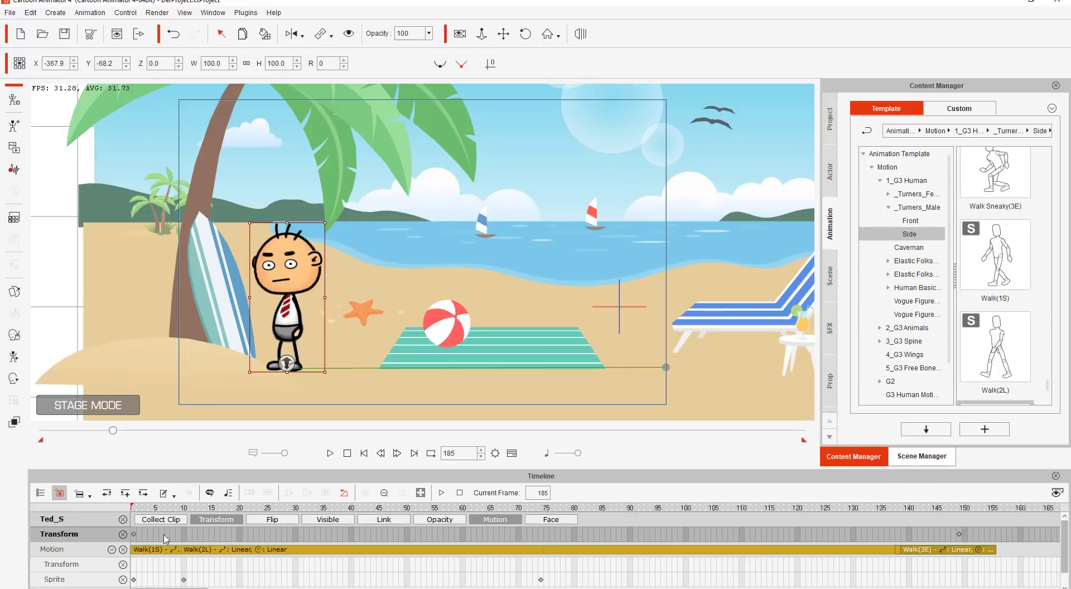
click(163, 509)
key(space)
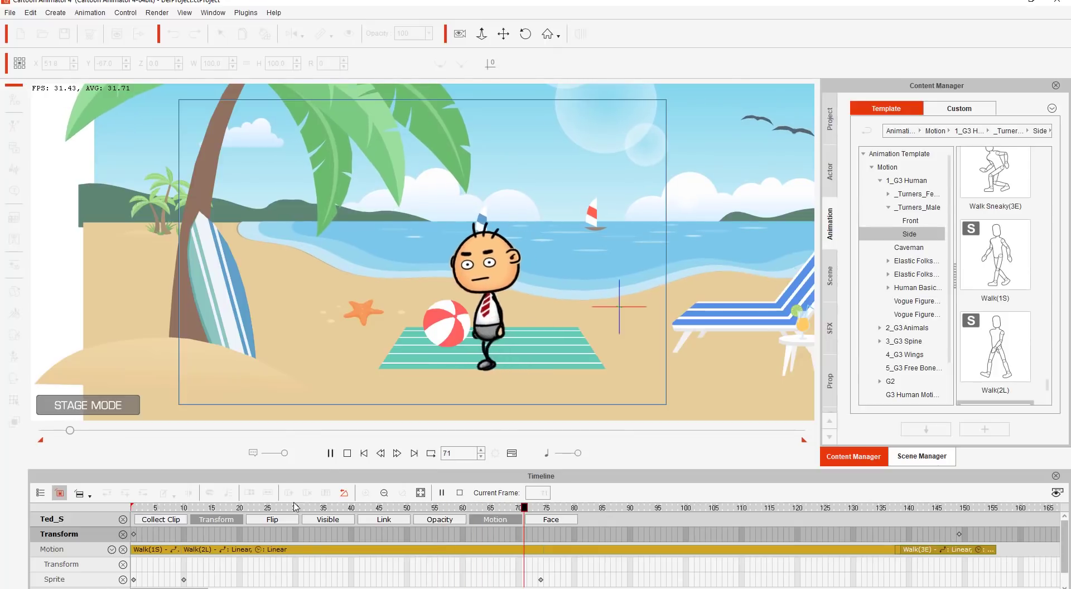
key(space)
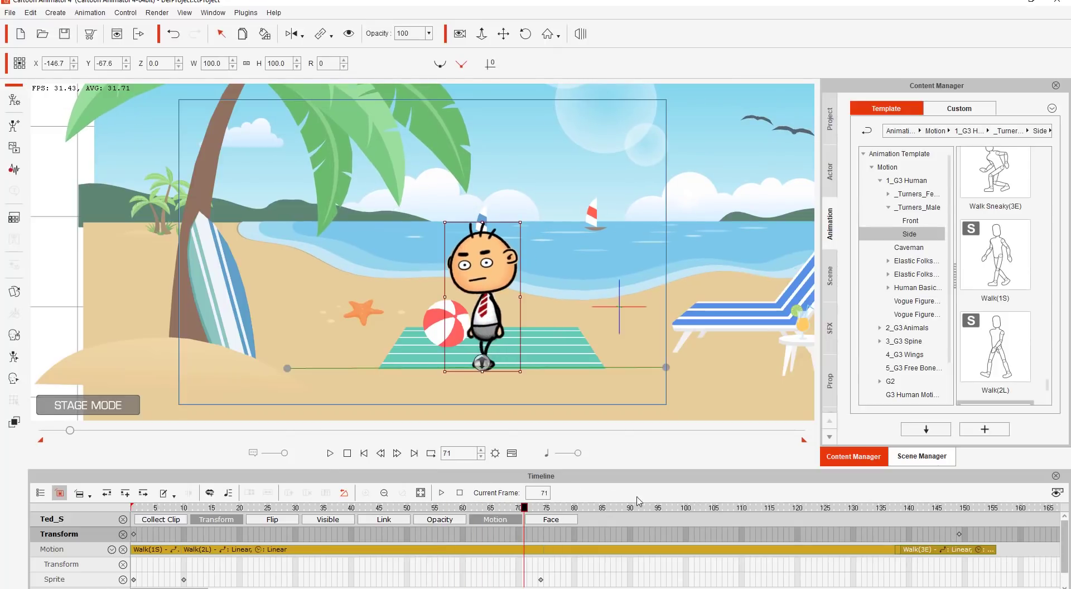
Select the Transform key at frame 149, move Ted onto the green mat at about X -143.5, Y -67.0, and preview the walk.
drag(869, 507, 960, 510)
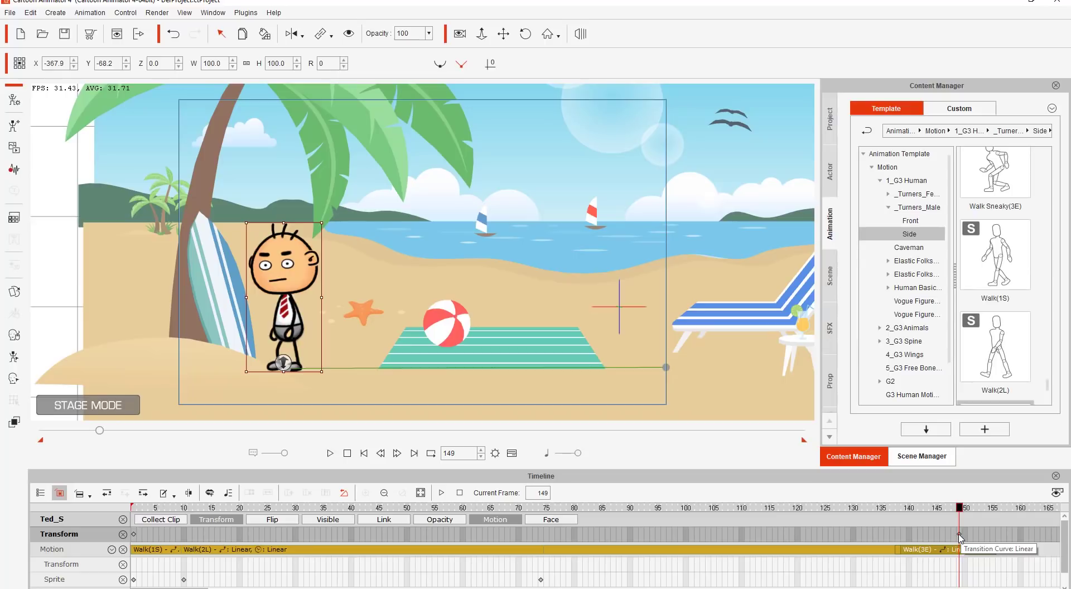
click(960, 536)
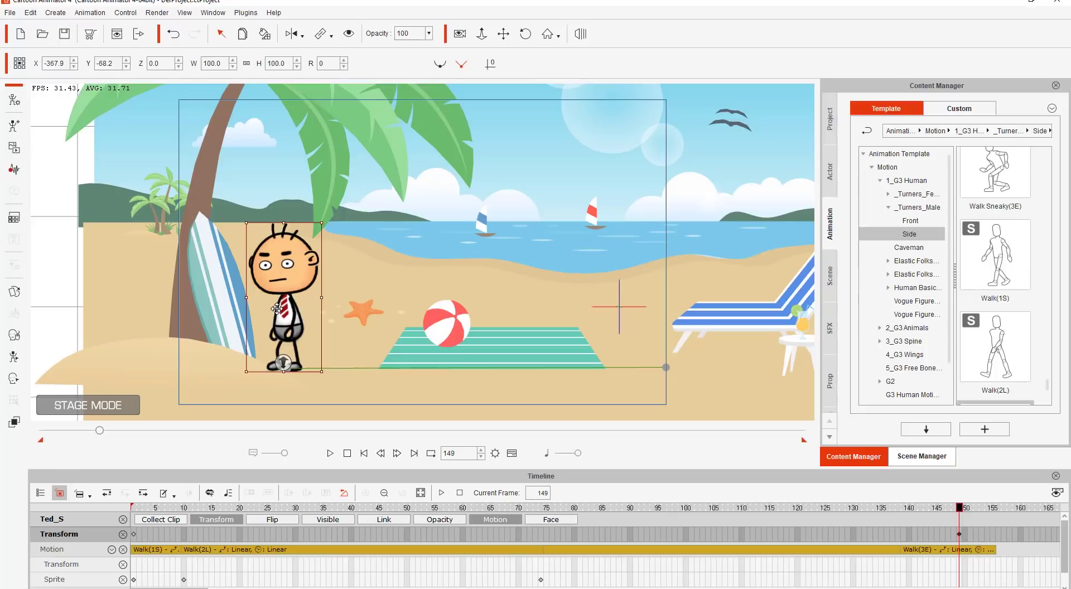
drag(286, 303, 489, 301)
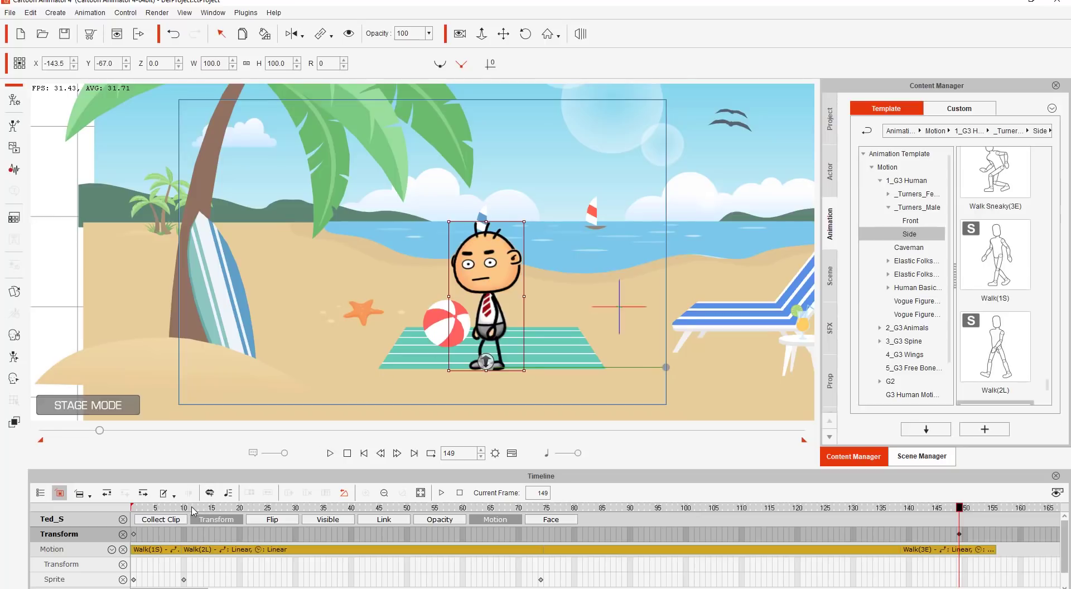
key(space)
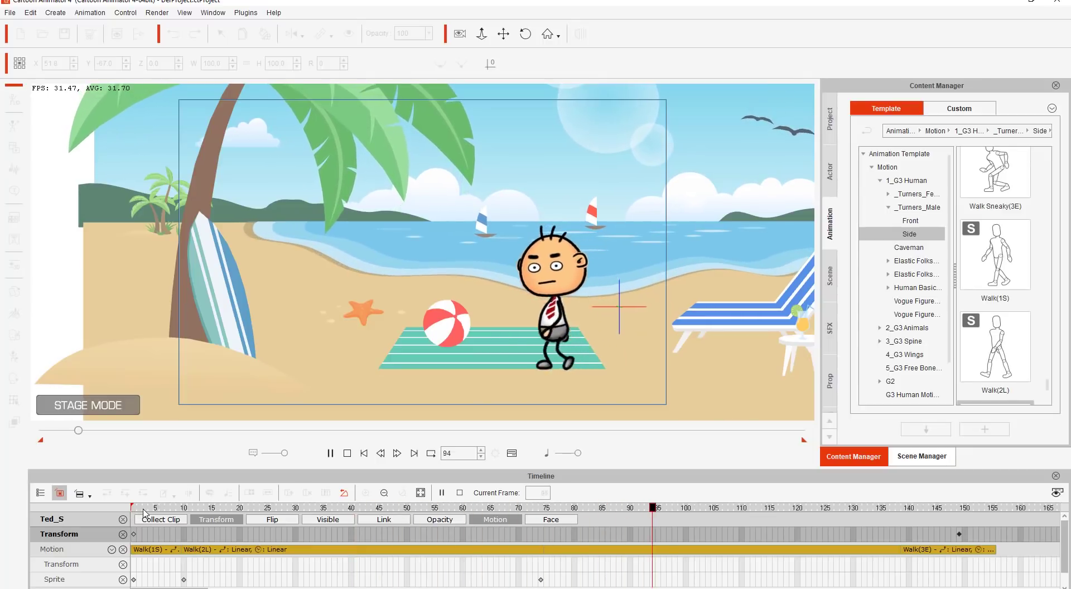
key(space)
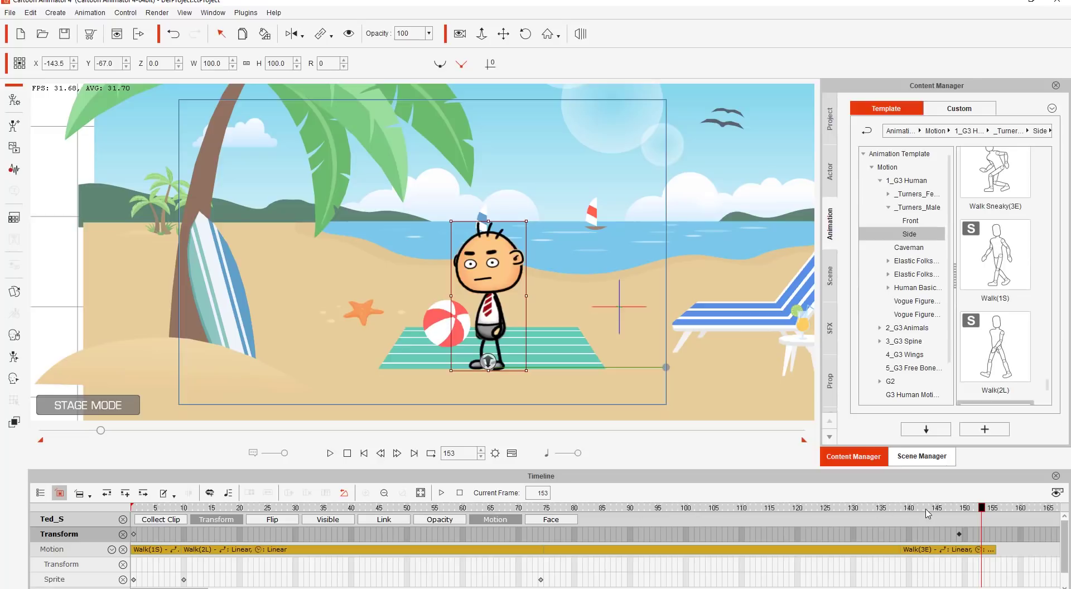
Scrub back through the walk to frame 1 and remove all of Ted's object animation.
drag(940, 512, 507, 491)
drag(419, 497, 118, 522)
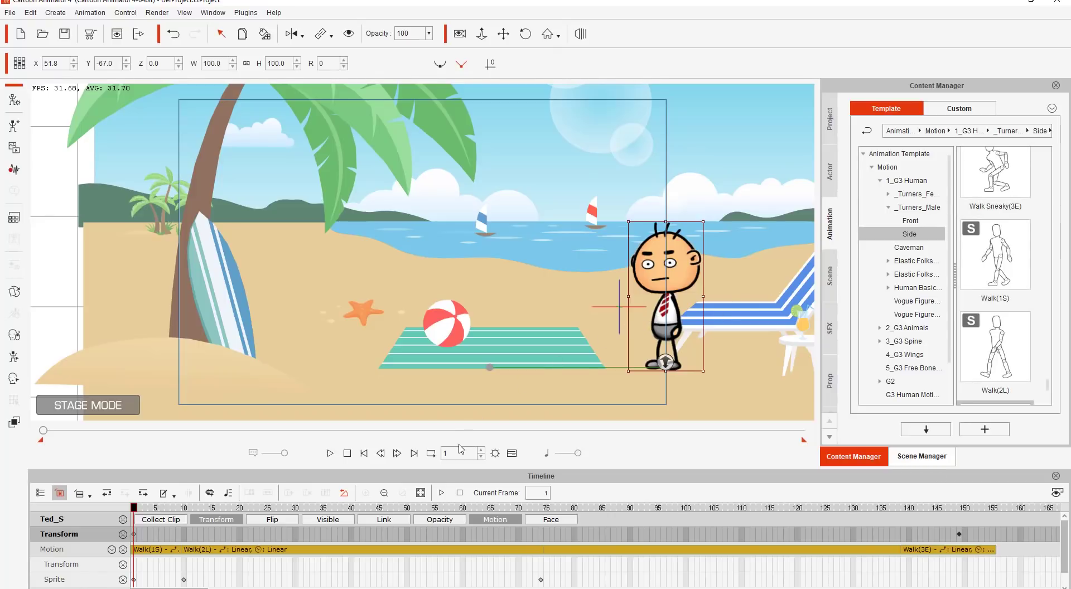
right_click(656, 274)
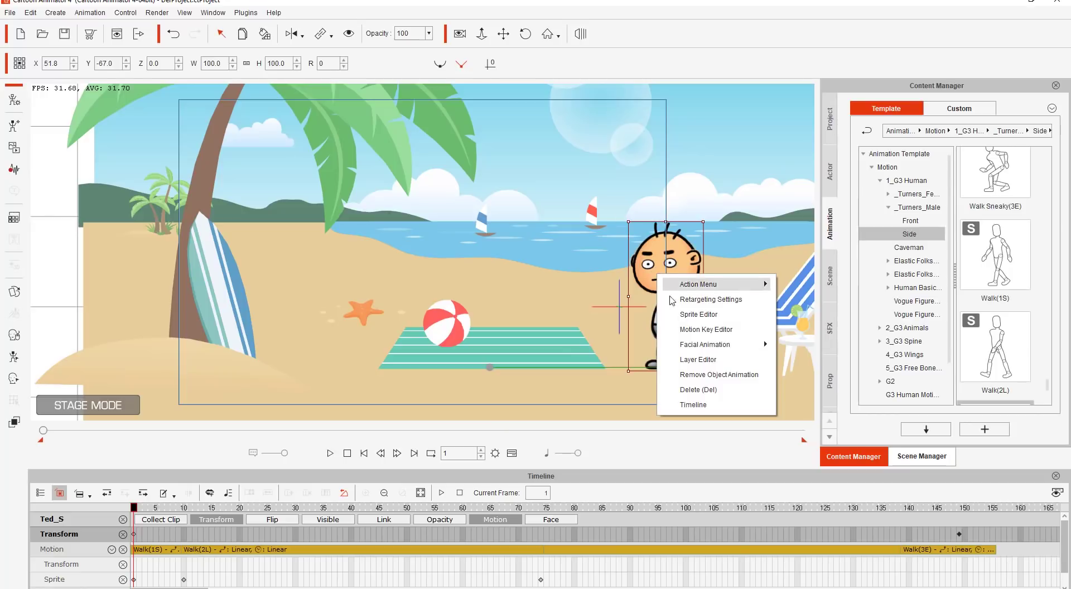
click(698, 376)
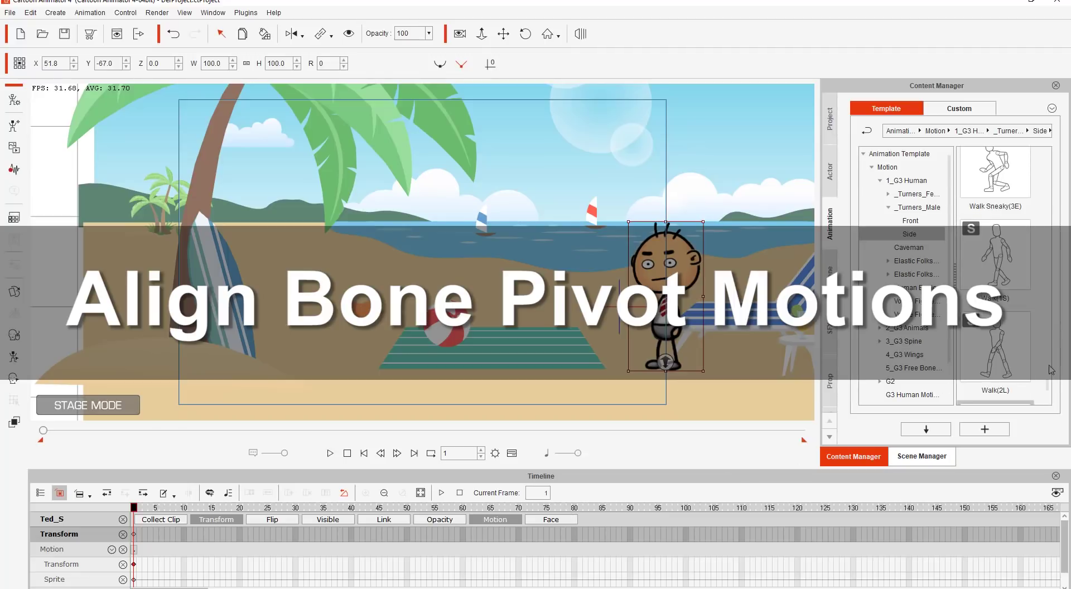
Examine the Walk Sneaky, Walk and Walk Forward motion templates in the male side-view set.
drag(1049, 389, 1054, 380)
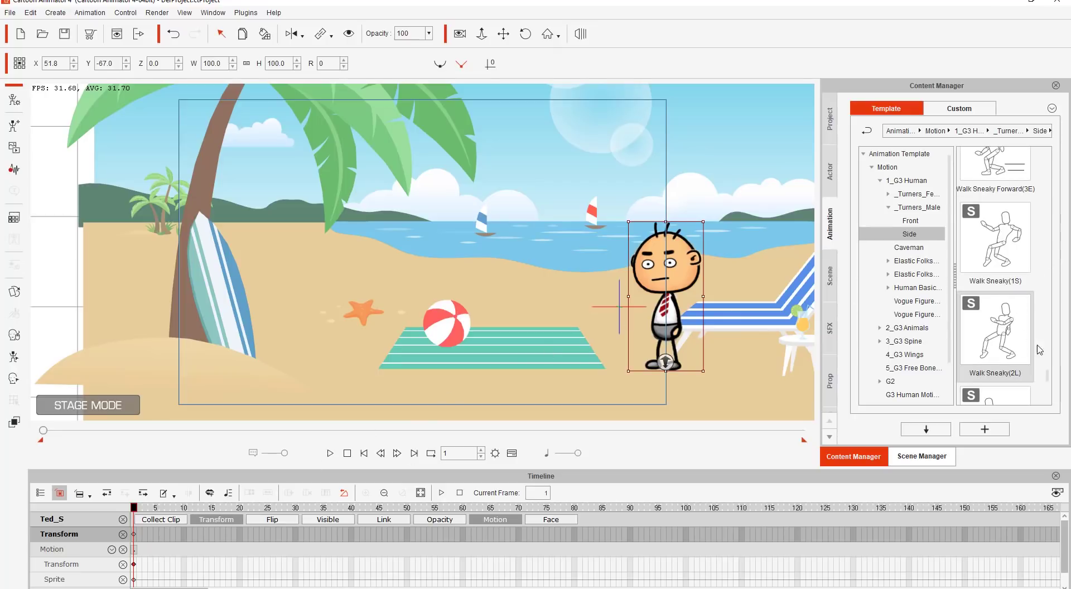
scroll(1050, 381, down, 2)
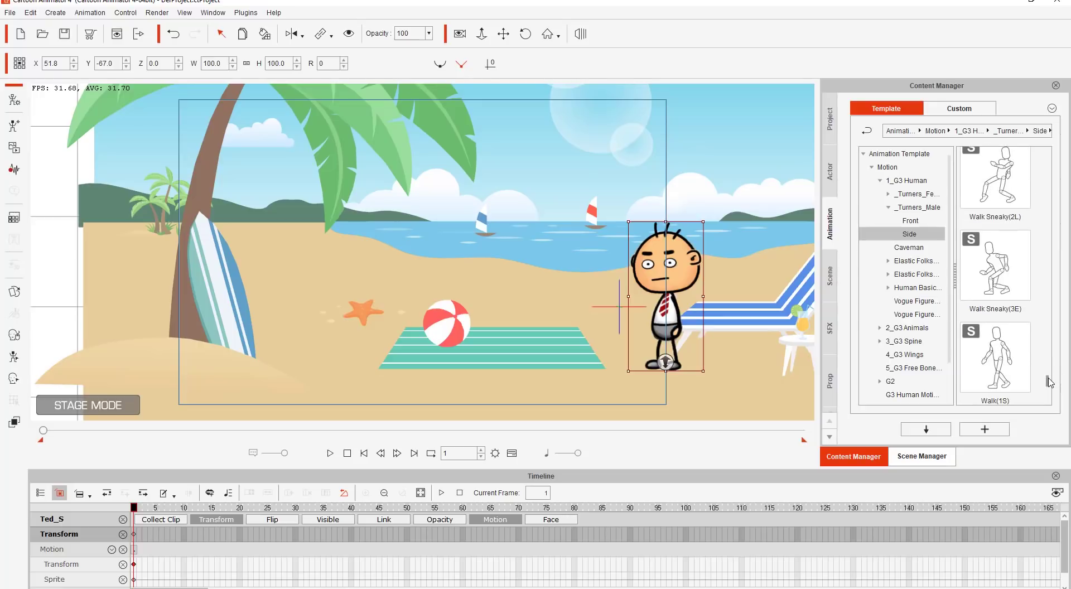
scroll(1050, 382, down, 1)
scroll(1050, 383, down, 2)
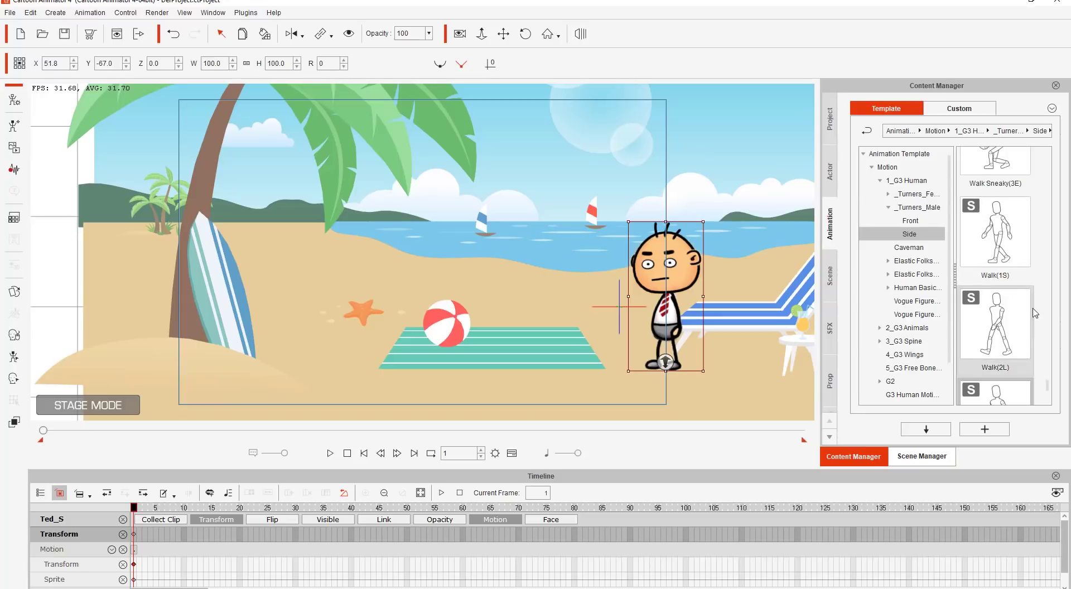
drag(1047, 391, 1050, 358)
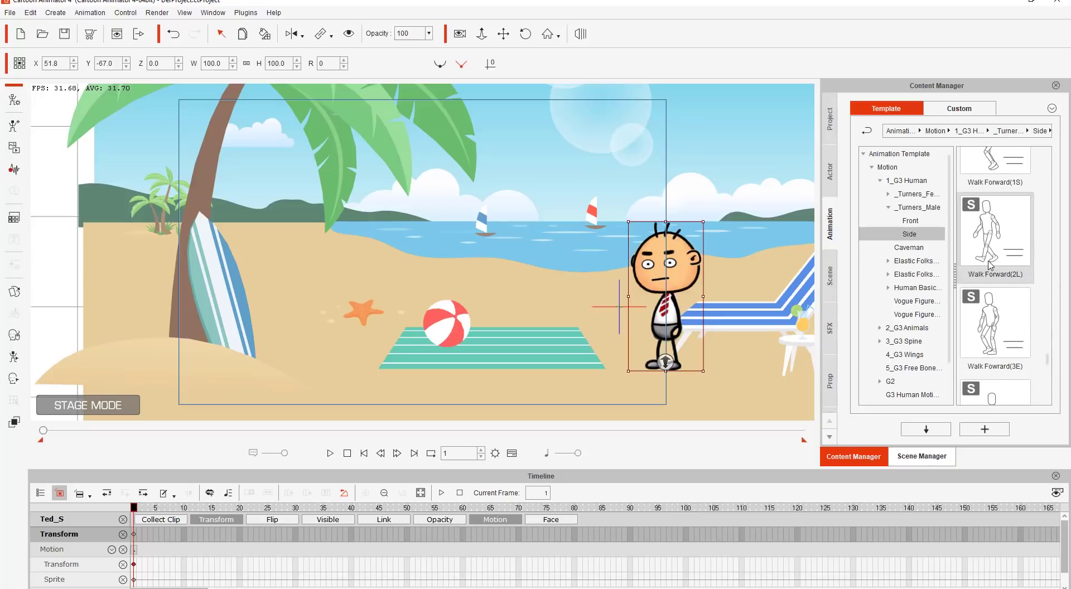
scroll(999, 241, up, 8)
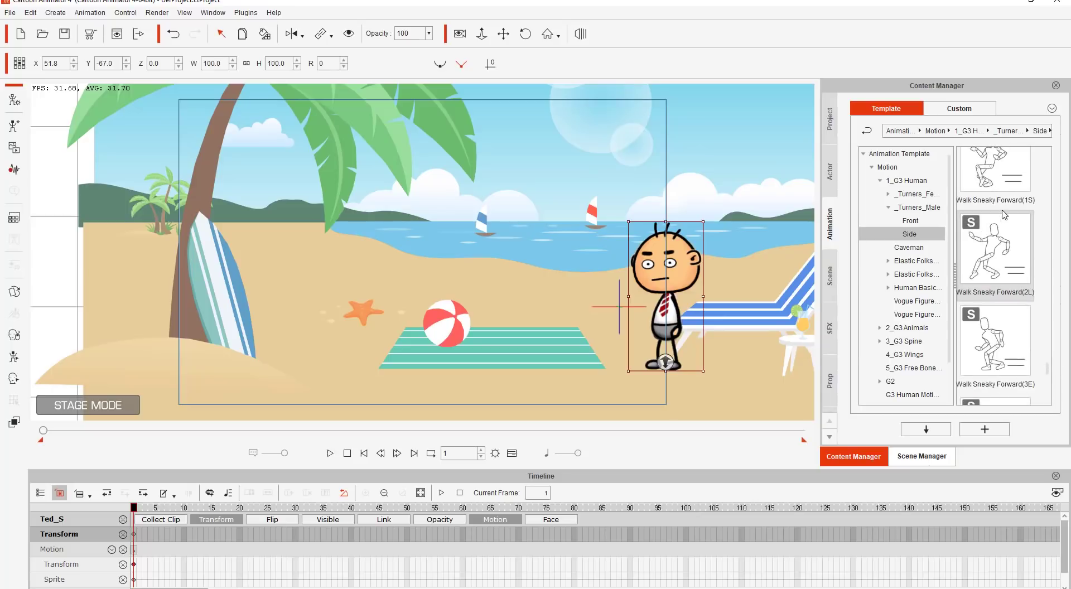
scroll(1004, 215, down, 3)
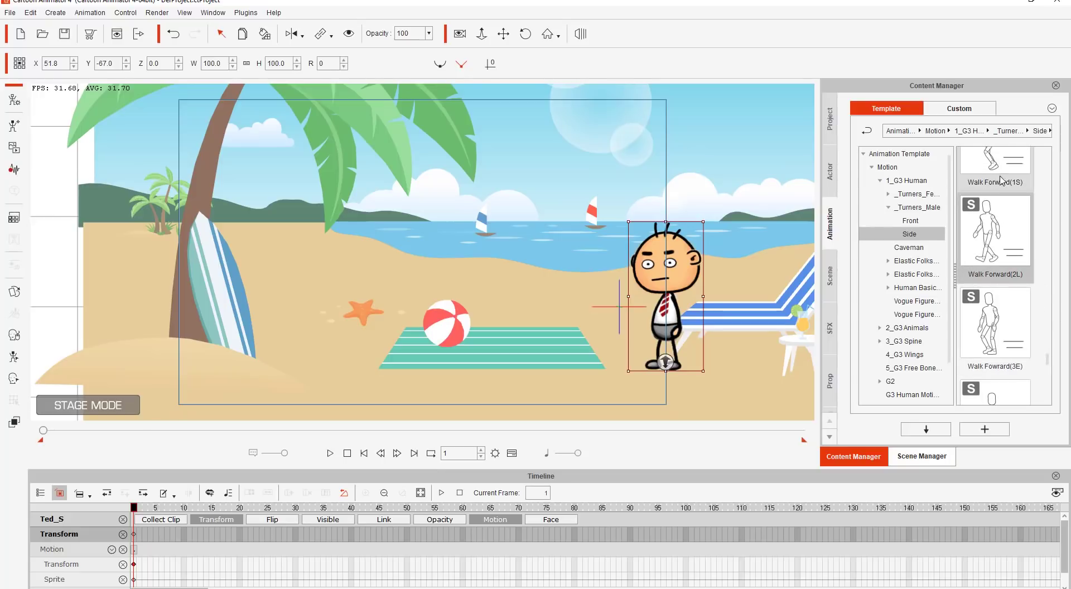
scroll(1005, 190, up, 1)
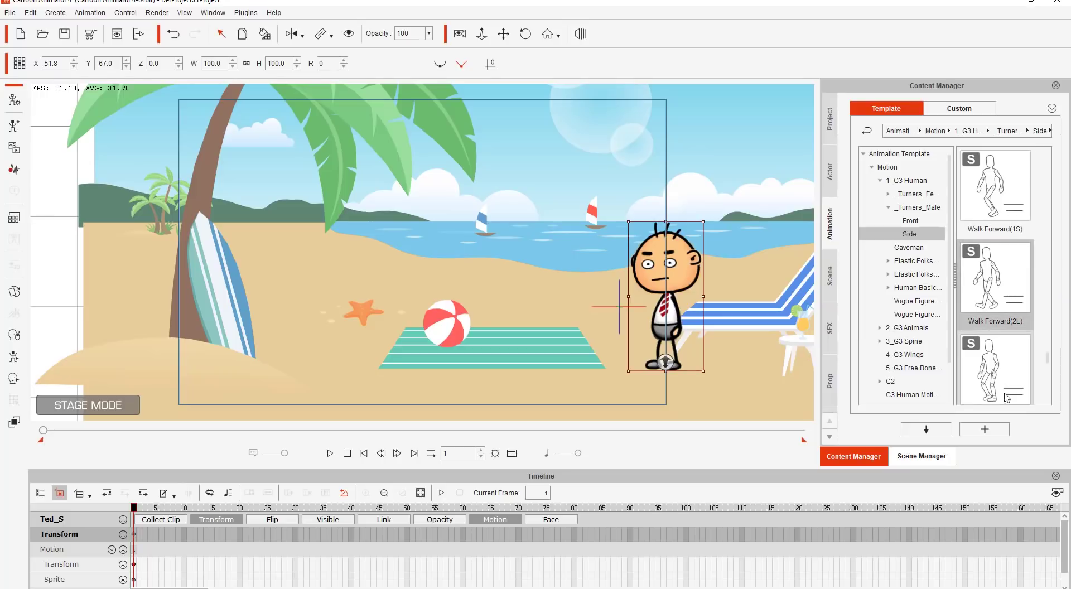
scroll(1009, 349, down, 1)
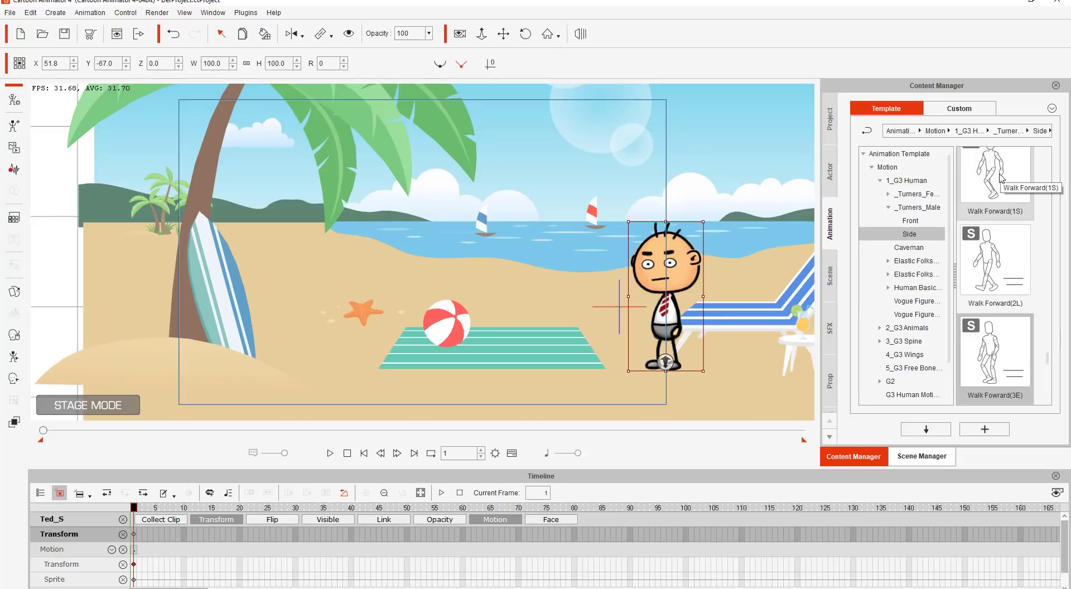
Apply the Walk Forward(1S) motion to Ted at frame 1, followed by Walk Forward(2L) at frame 15.
double_click(1001, 178)
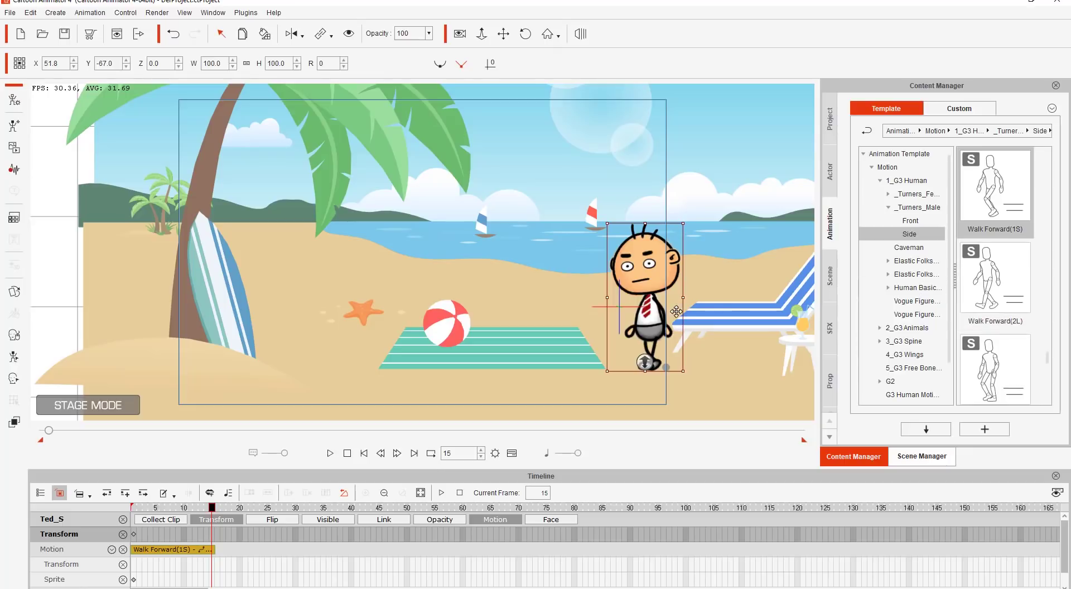
click(1010, 288)
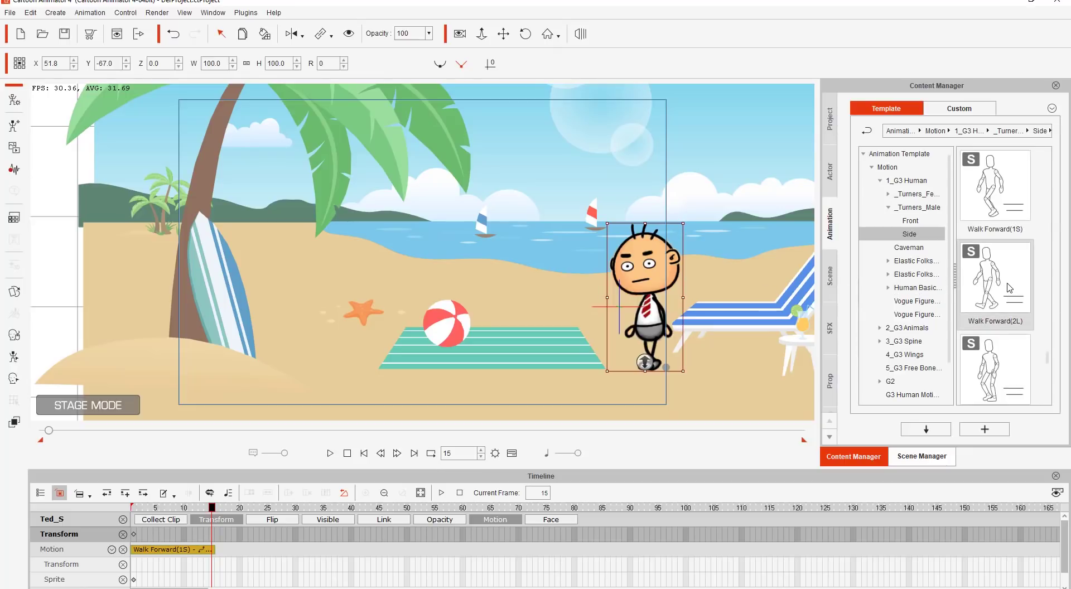
double_click(995, 279)
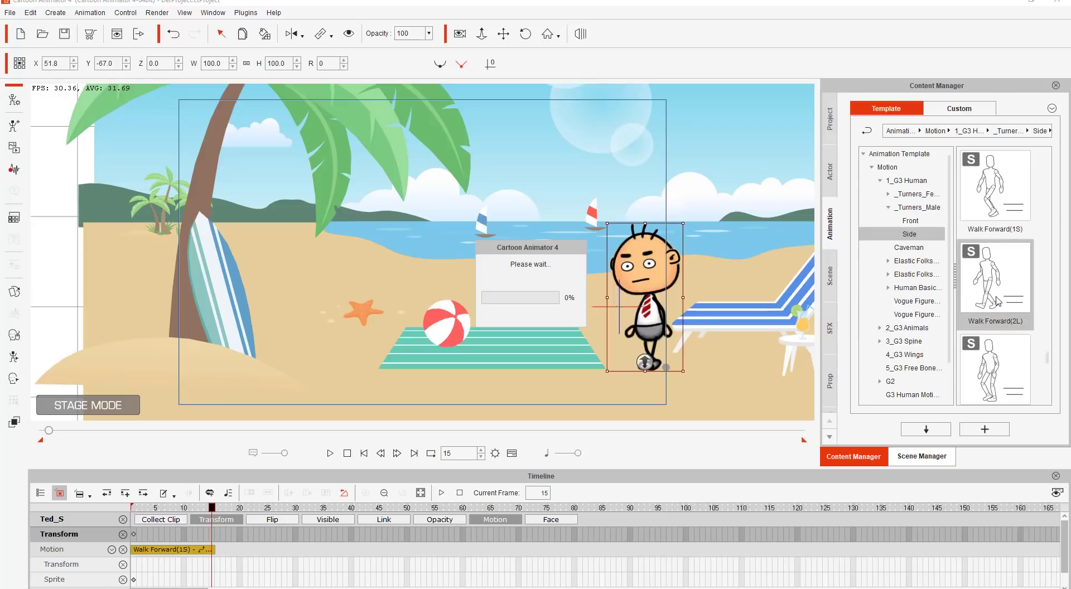
key(space)
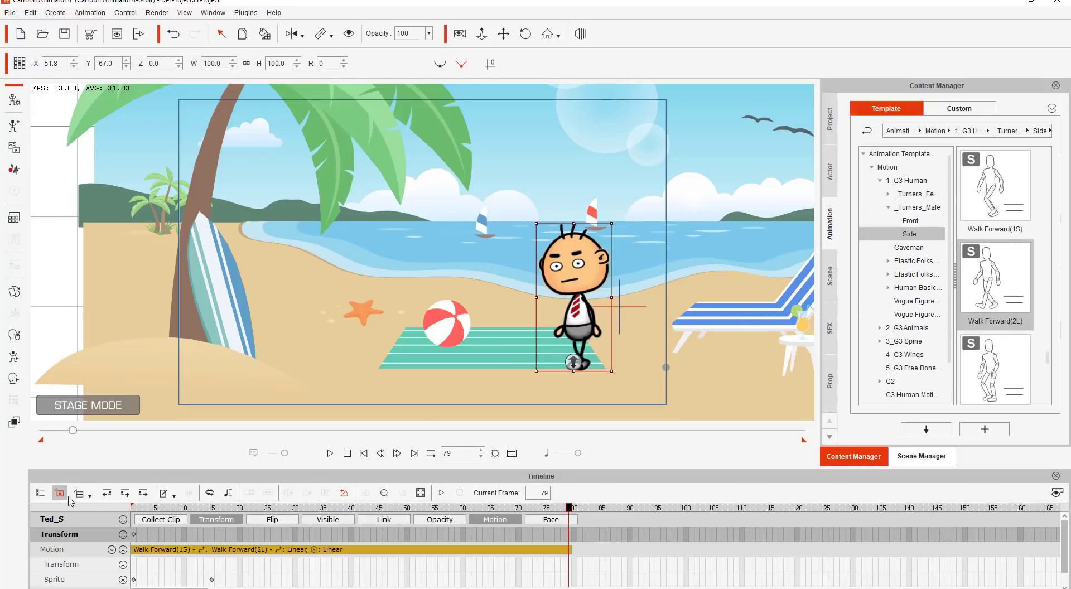
Extend the looping Walk Forward(2L) clip to about frame 143 and scrub across the loop seam near frame 79.
click(413, 554)
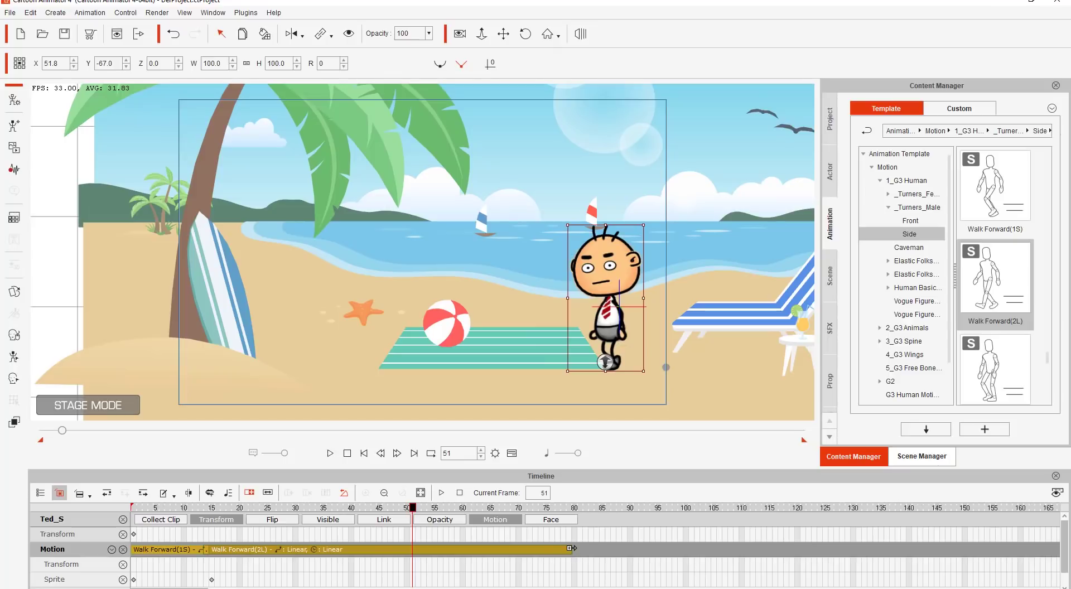
drag(570, 548, 671, 552)
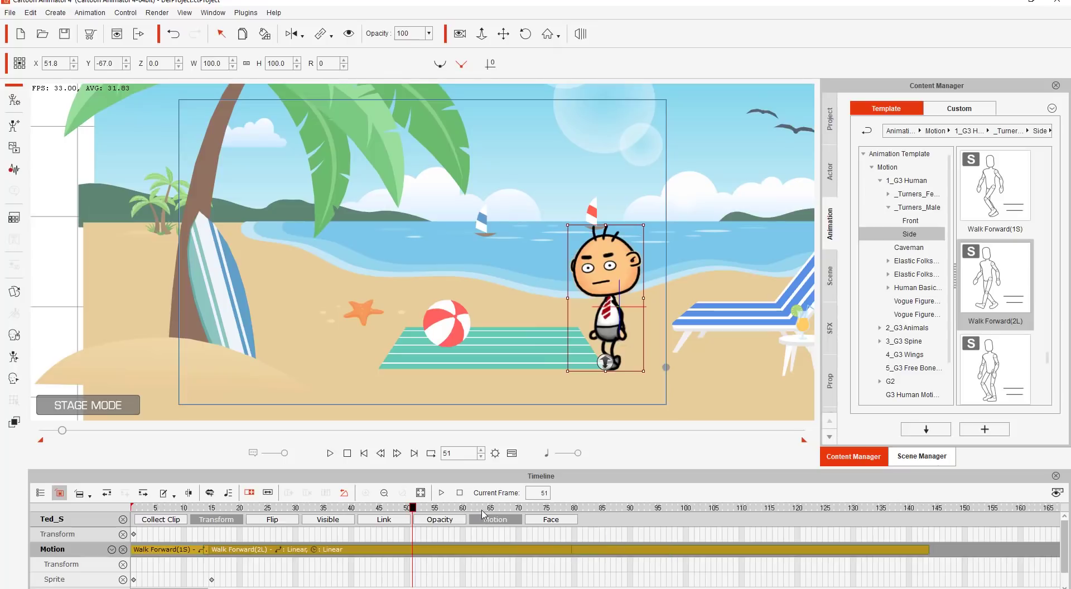
click(439, 509)
drag(439, 509, 651, 509)
drag(516, 508, 553, 515)
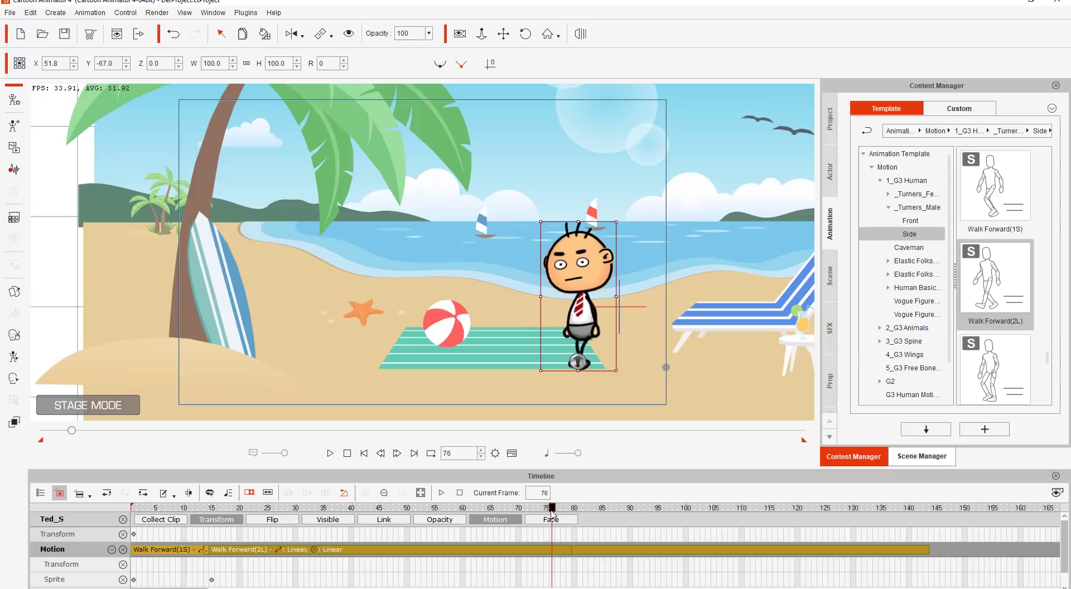
Compare Ted's position just before and after the loop seam, return to frame 79, and undo the clip extension.
click(608, 558)
click(542, 554)
click(597, 554)
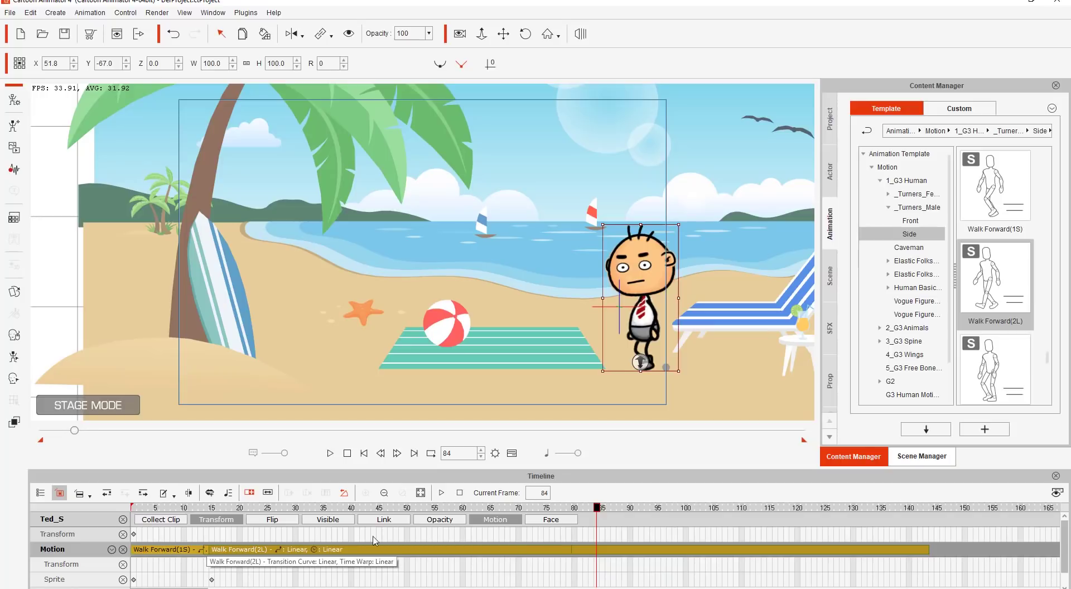
drag(525, 509, 569, 512)
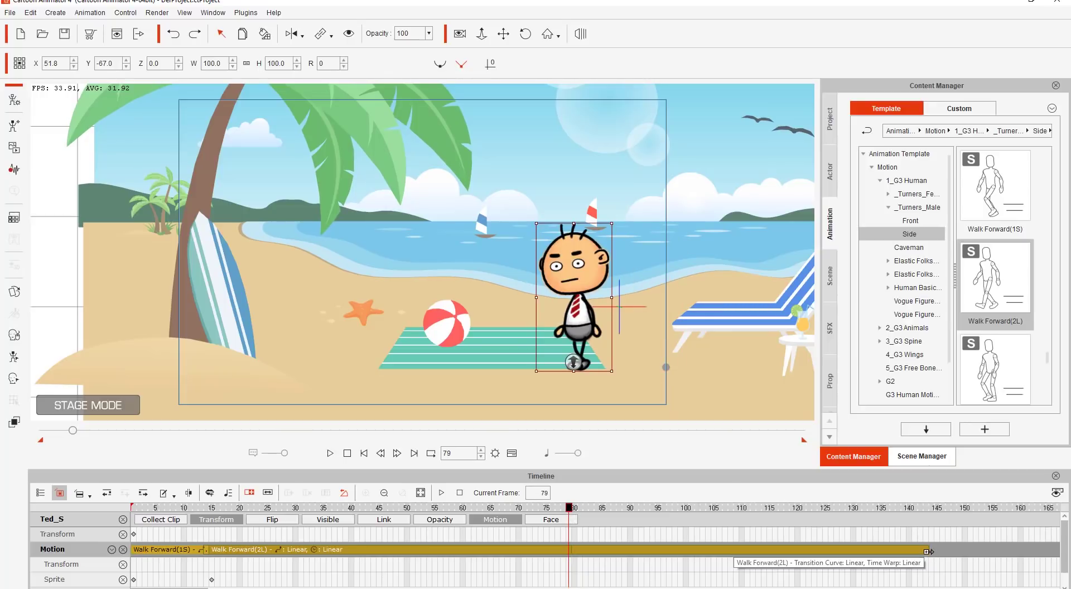
key(ctrl+z)
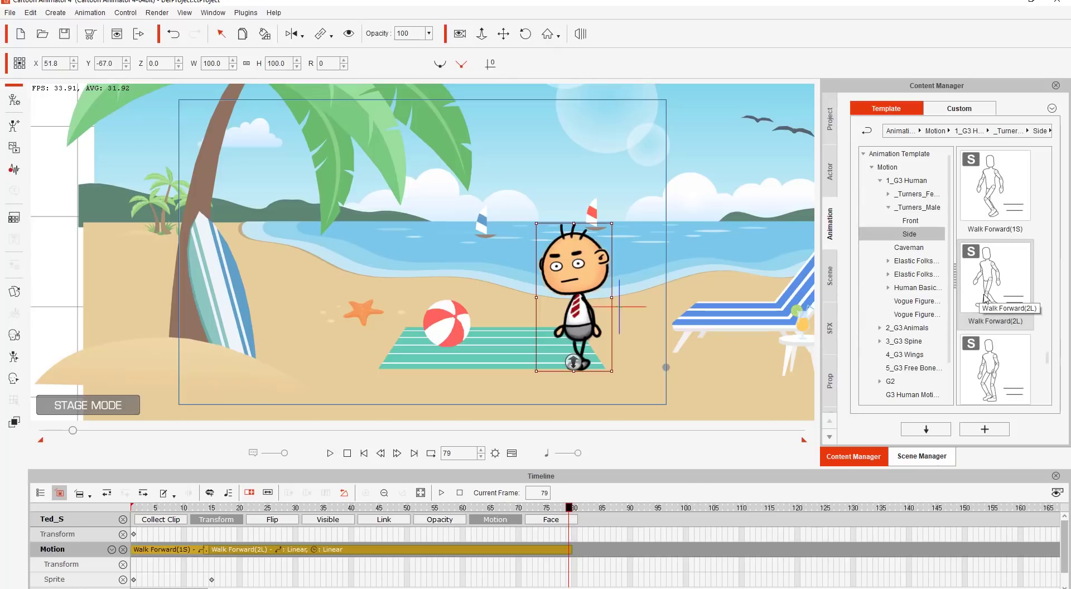
Apply a second Walk Forward(2L) motion to Ted at frame 79 and align the new clip by the Hip.
click(935, 430)
key(space)
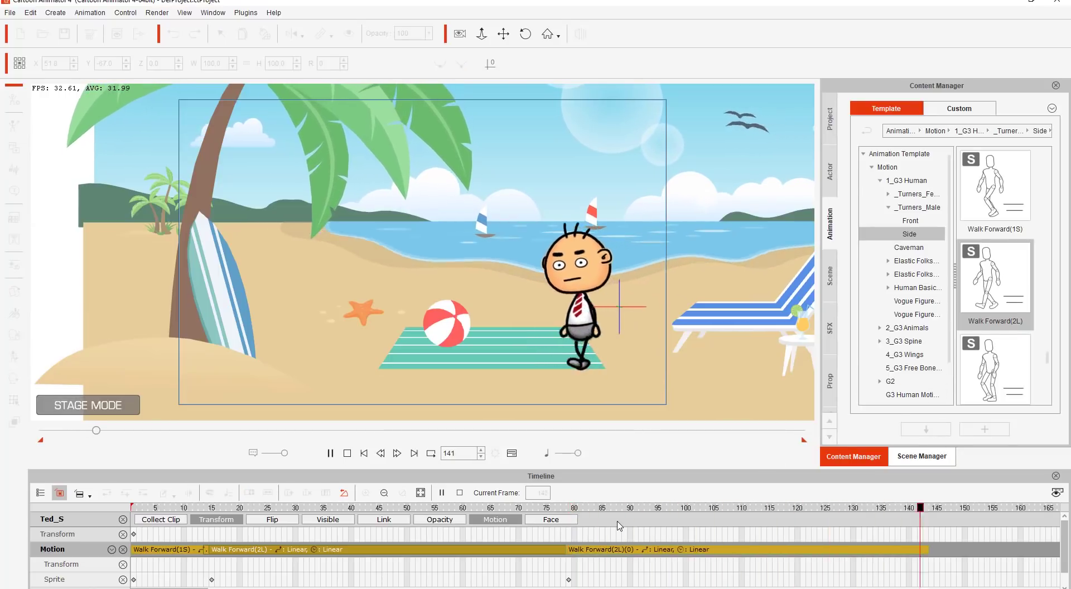
drag(566, 508, 569, 507)
click(570, 550)
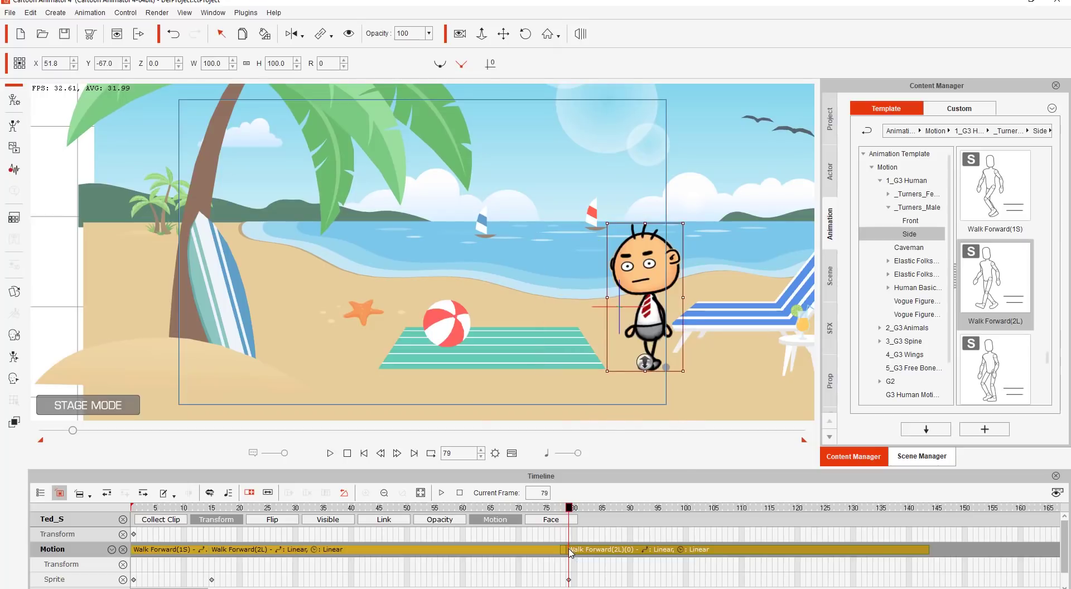
right_click(570, 550)
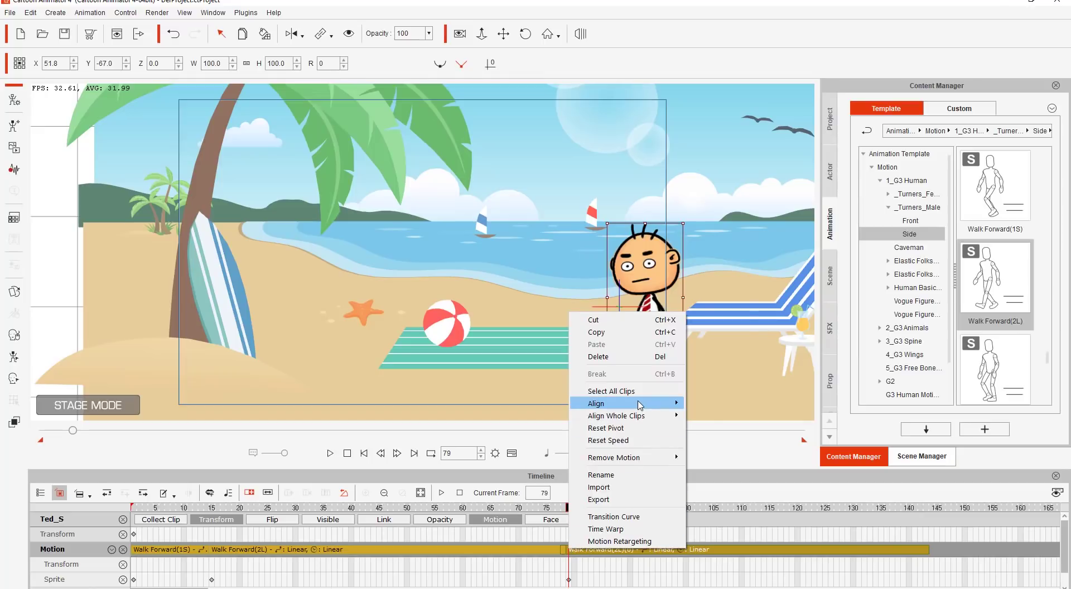
mouse_move(642, 404)
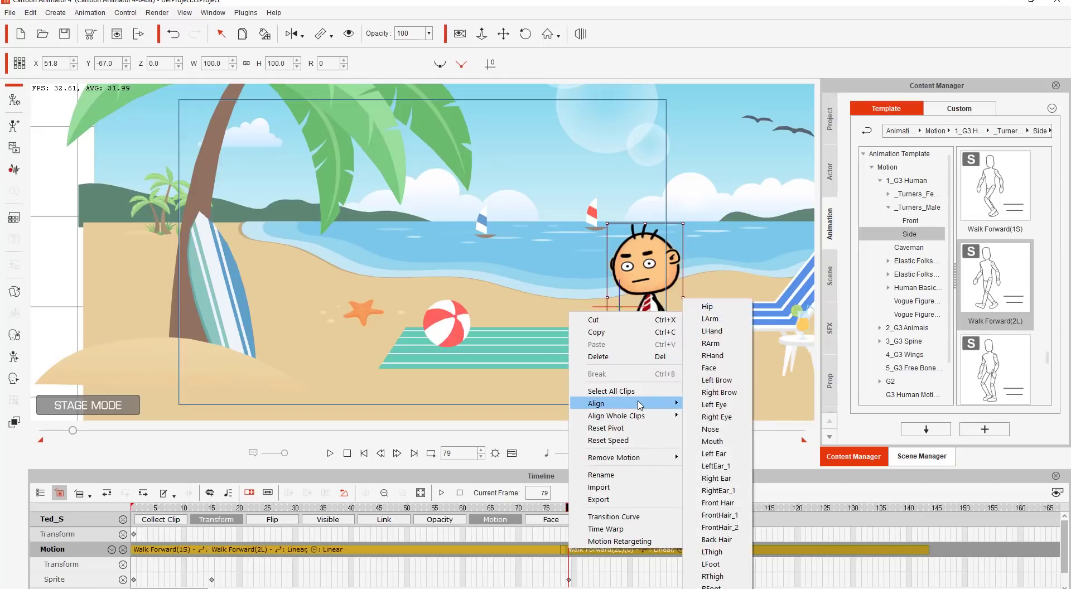
click(714, 307)
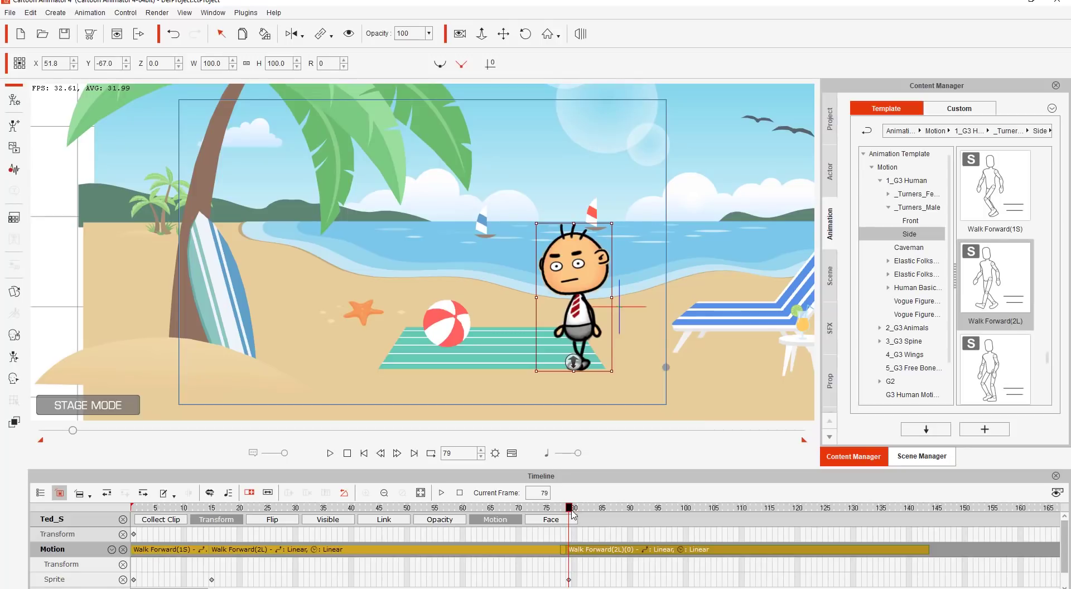
Play the walk from the start and several times across frame 79 to check the hip-aligned clip junction.
drag(569, 512, 123, 526)
key(space)
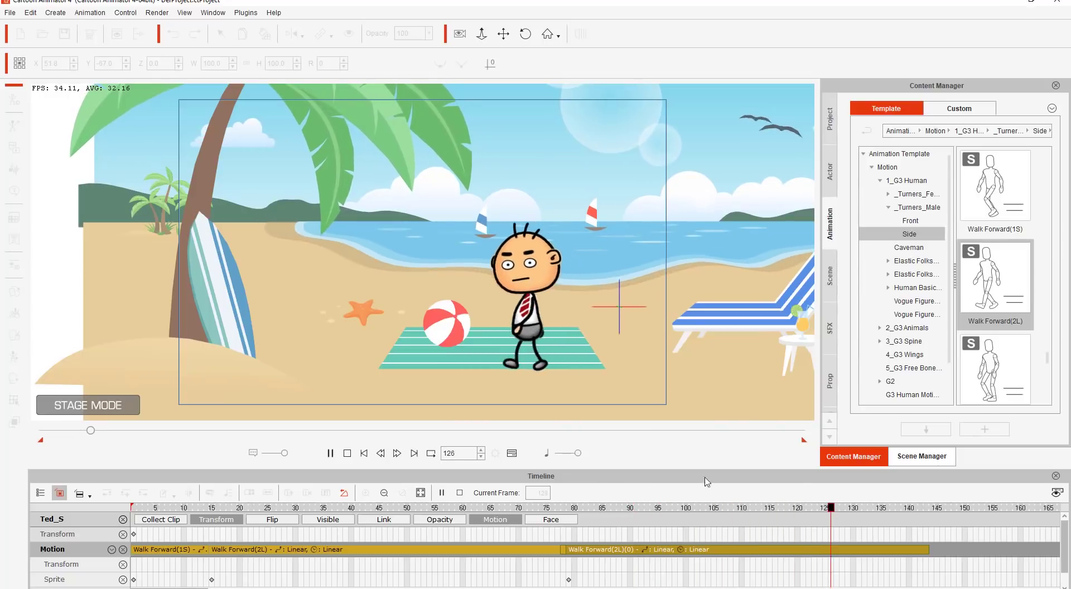
key(space)
click(577, 507)
click(509, 508)
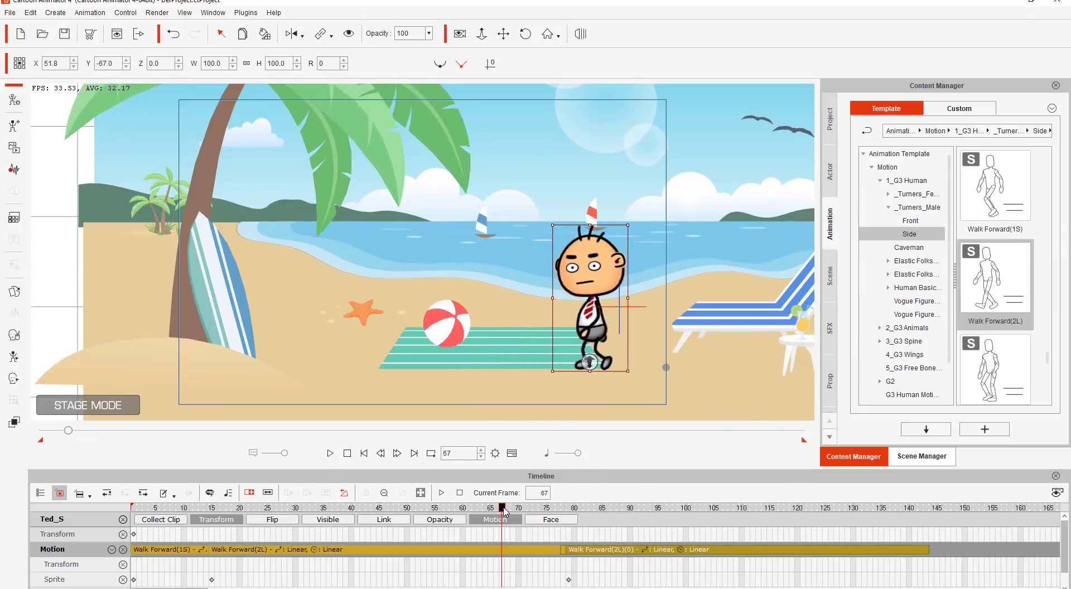
key(space)
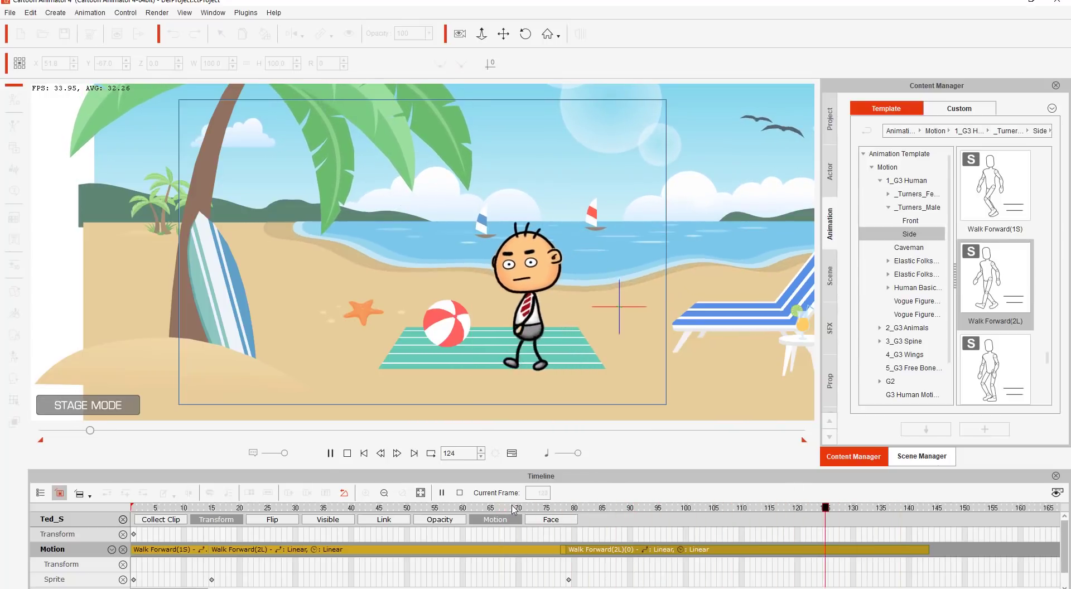
click(463, 508)
key(space)
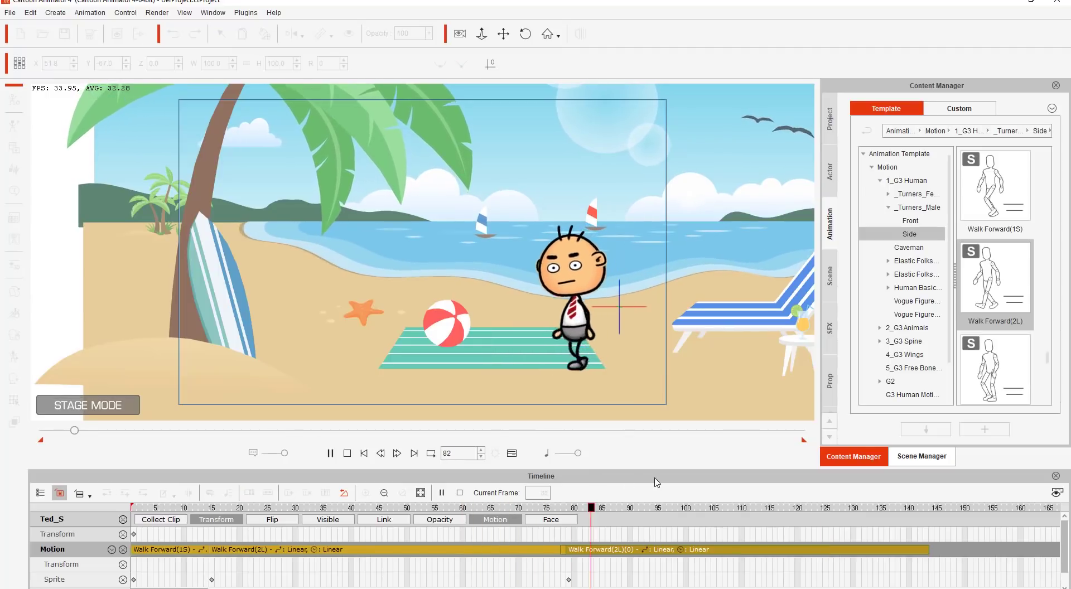
key(space)
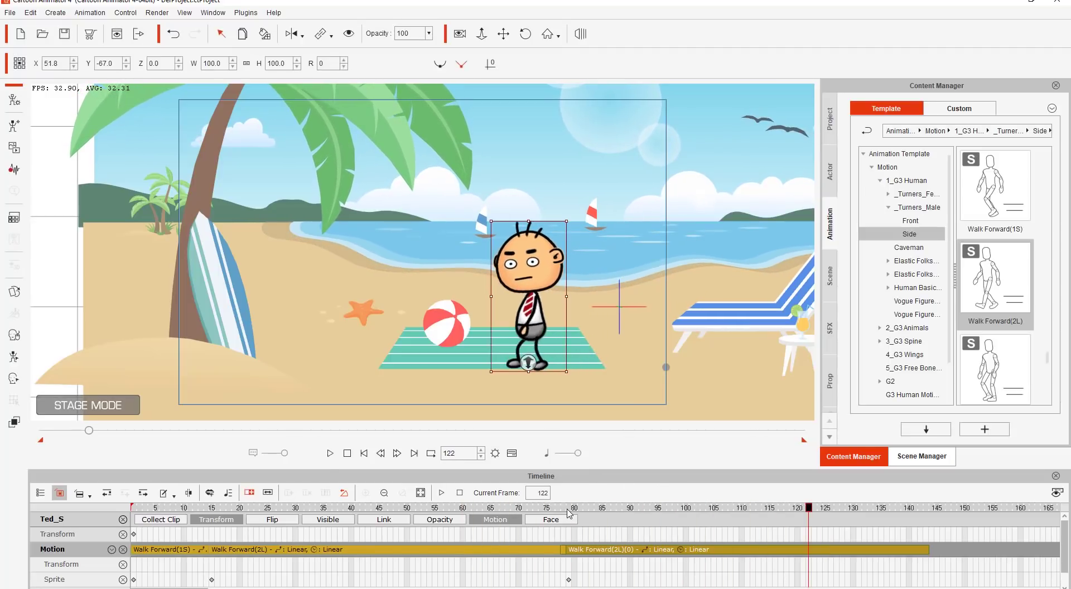
key(space)
key(space)
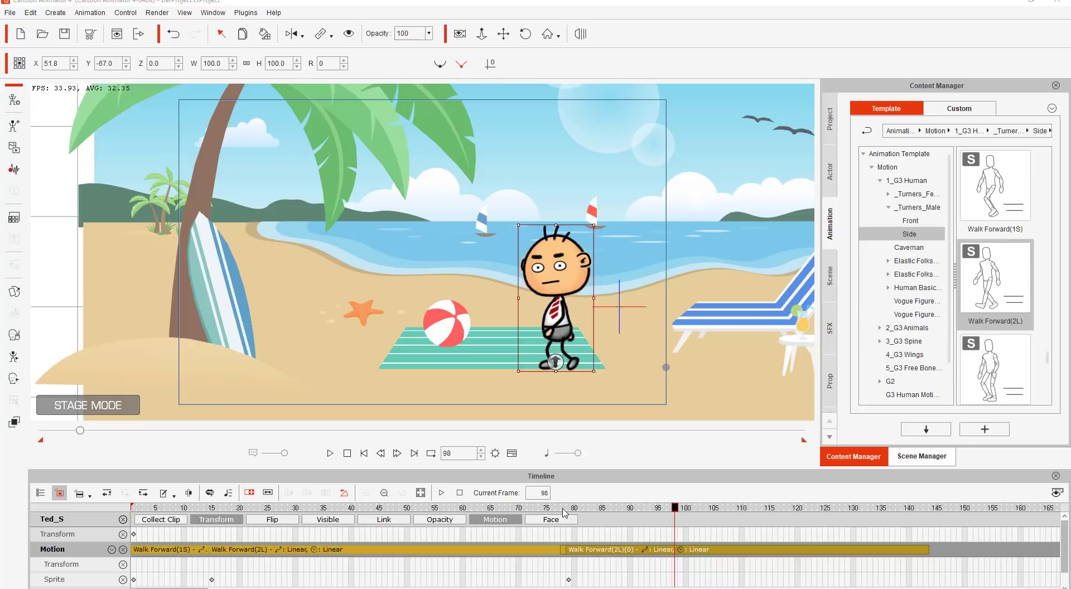
drag(565, 514, 502, 514)
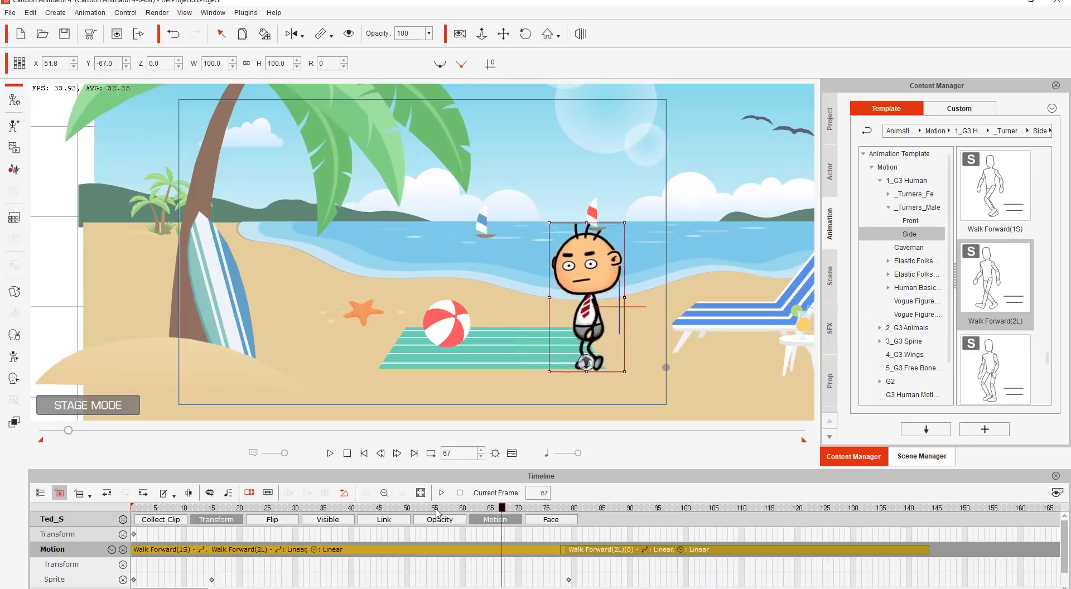
key(space)
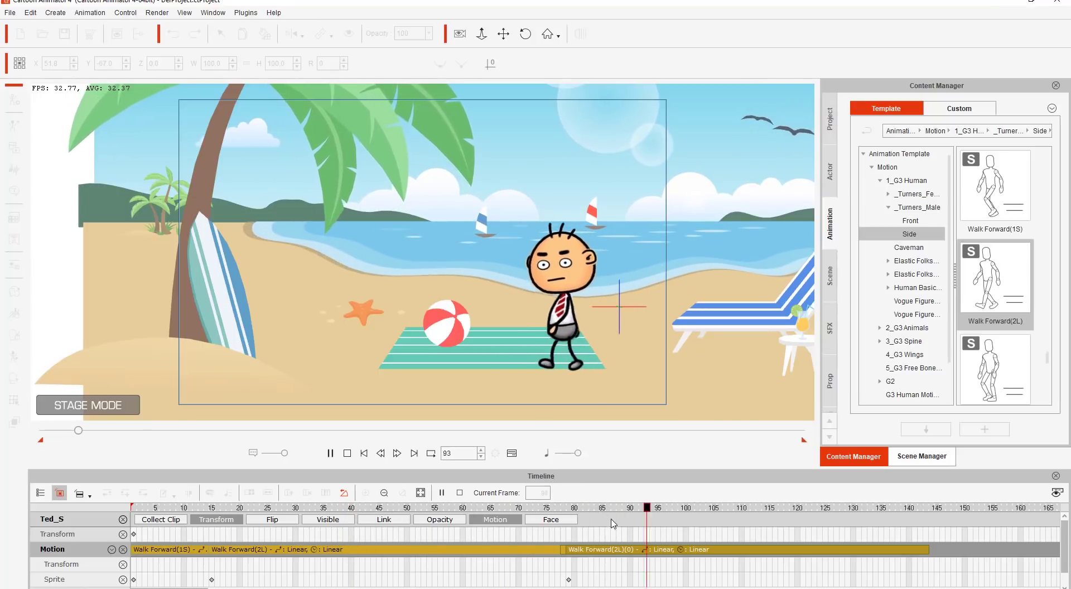
Delete the second Walk Forward(2L) clip and return to frame 79.
click(648, 552)
key(Delete)
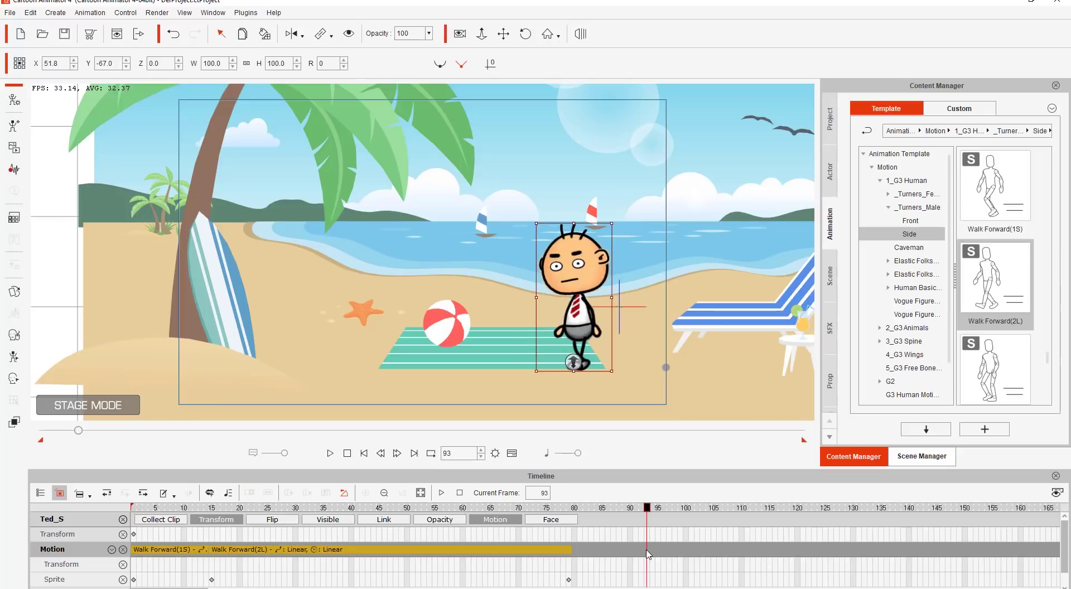
click(569, 508)
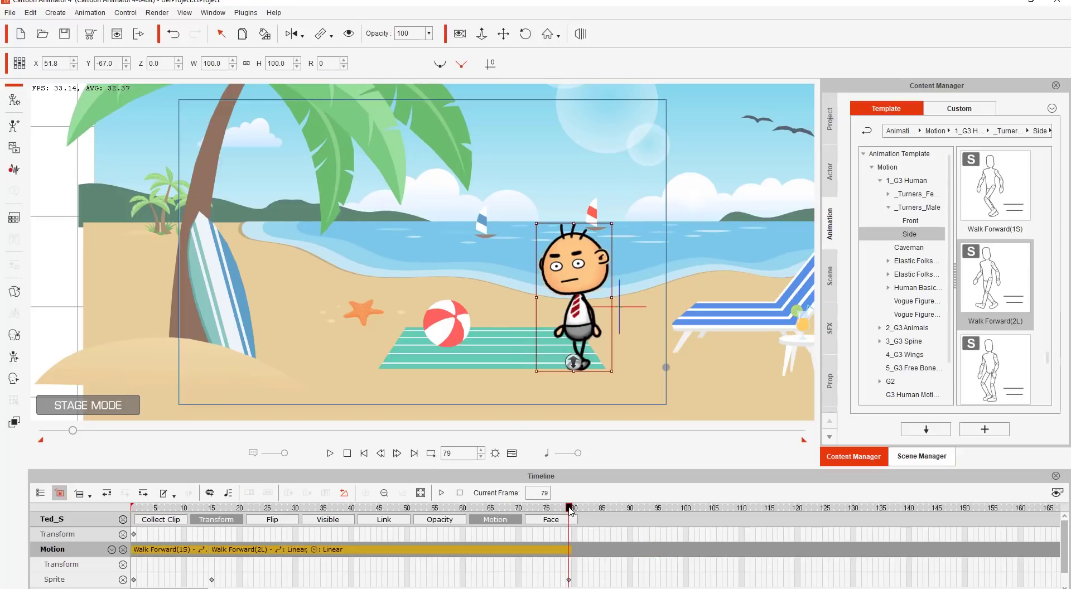
Enable the Align with previous motion option for motion clips and verify that it is checked.
click(30, 13)
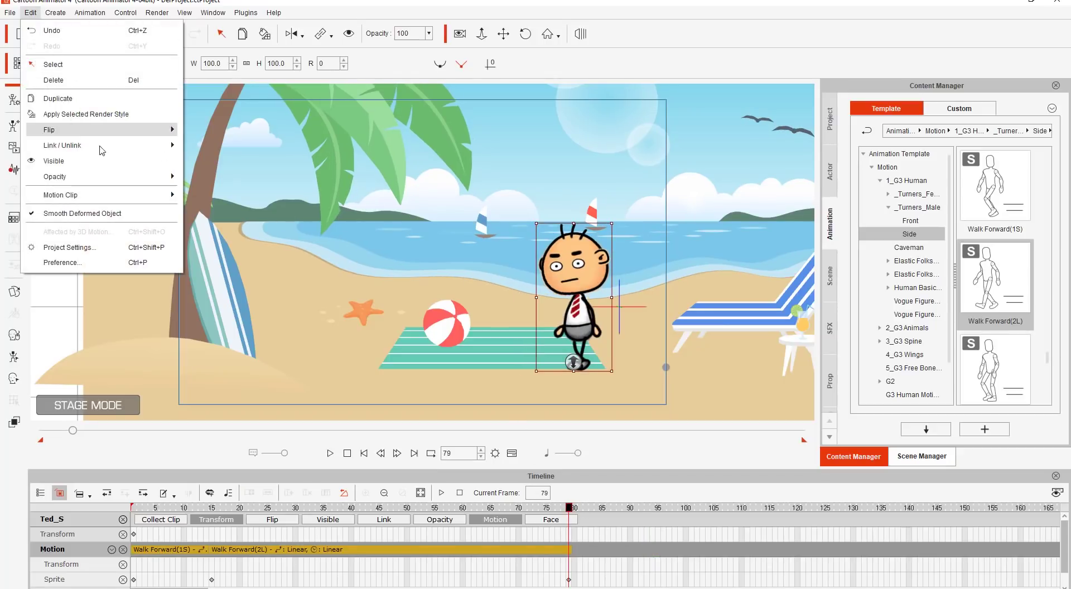
mouse_move(116, 193)
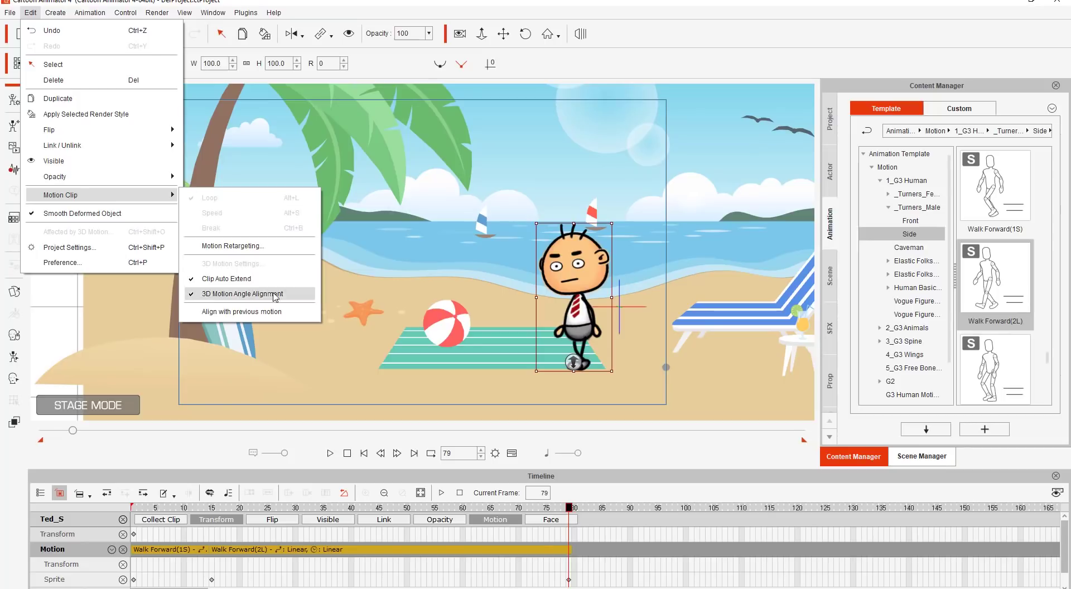
click(258, 314)
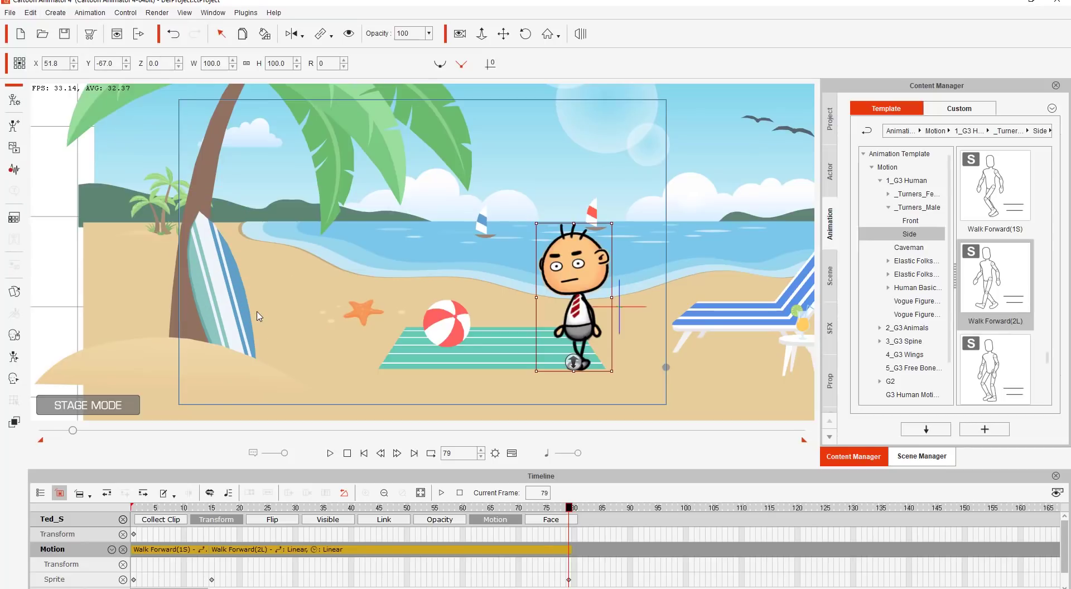
click(30, 13)
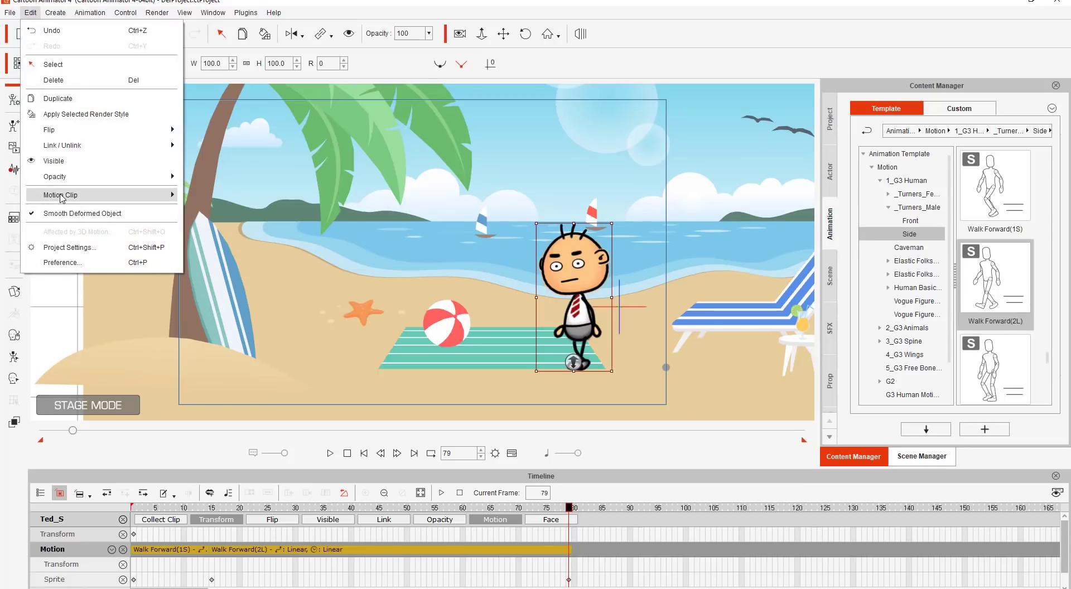
mouse_move(61, 195)
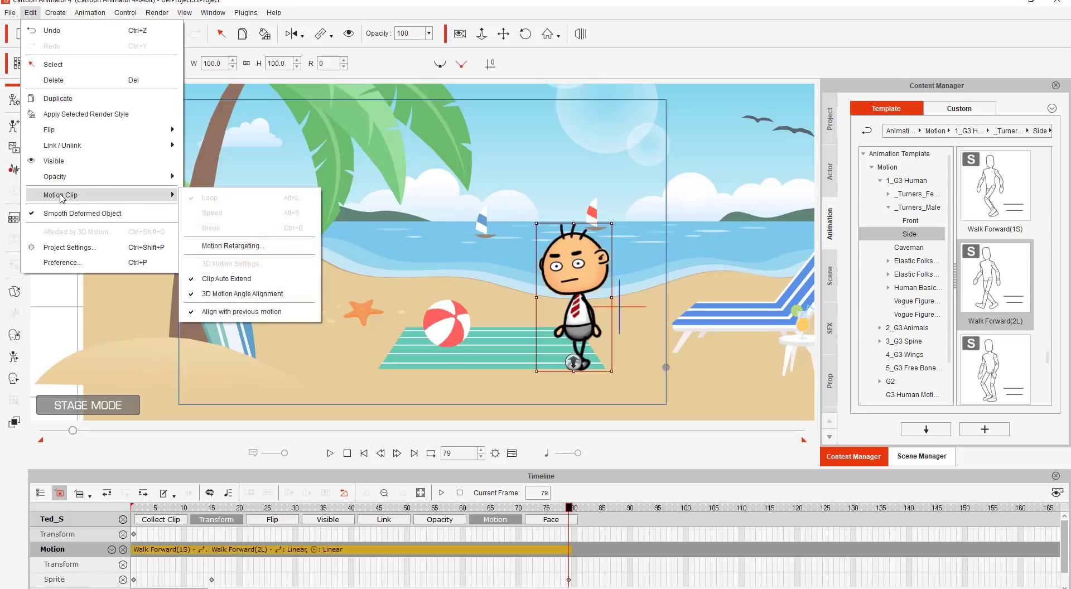
click(469, 2)
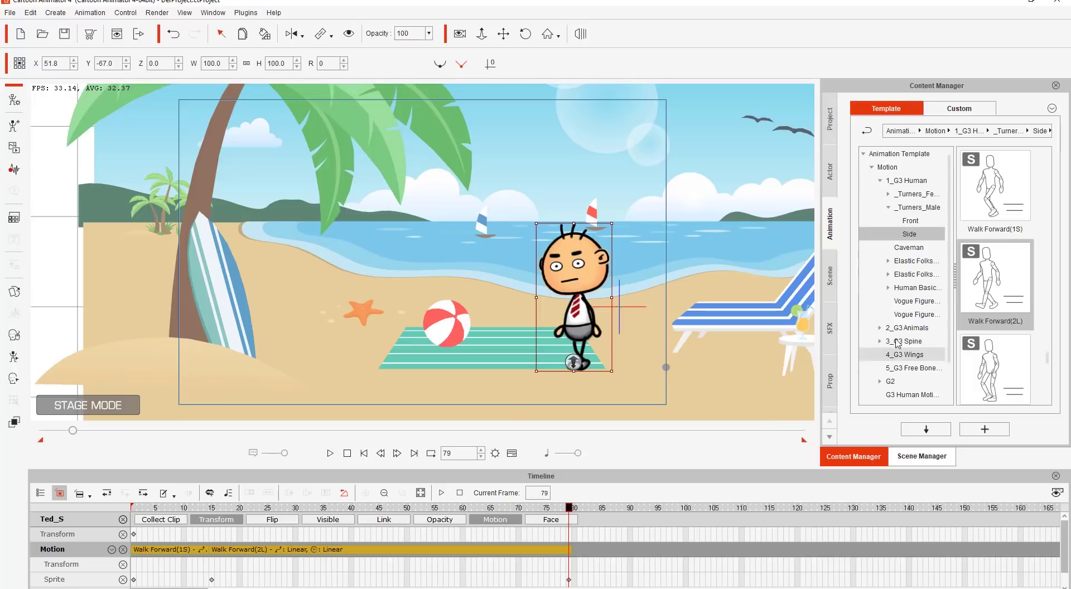
Apply Walk Forward(2L) to Ted again at frame 79 and play the walk through both clips.
click(1006, 284)
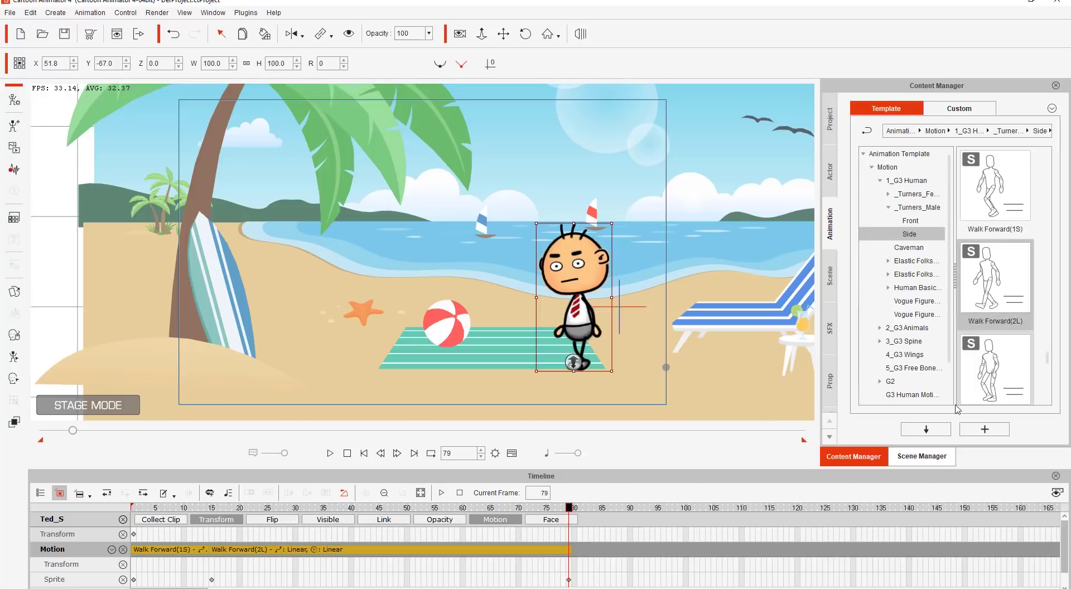
click(941, 431)
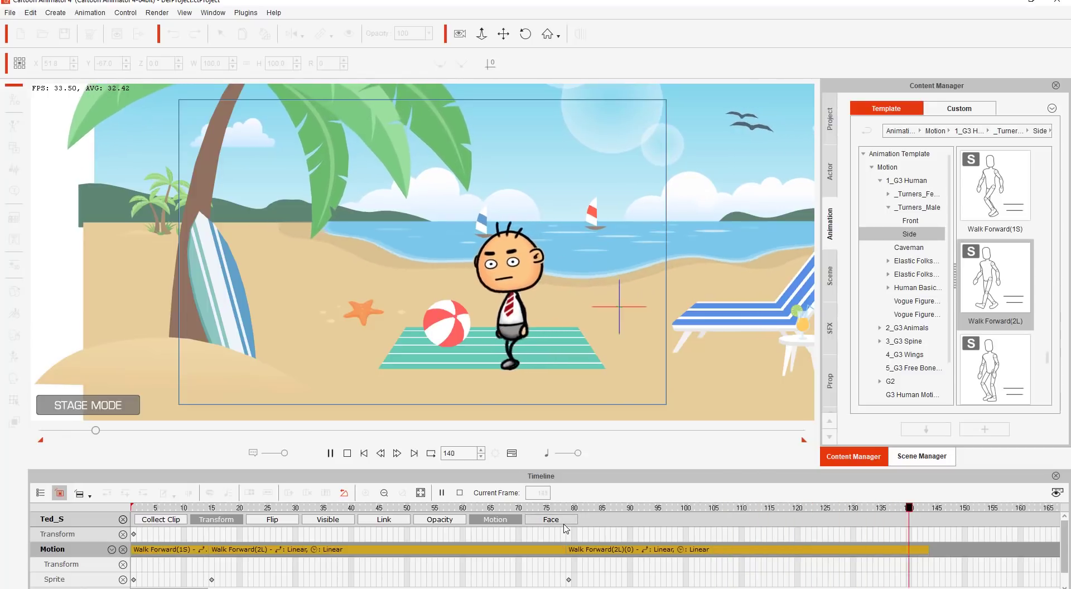
drag(558, 509, 156, 509)
key(space)
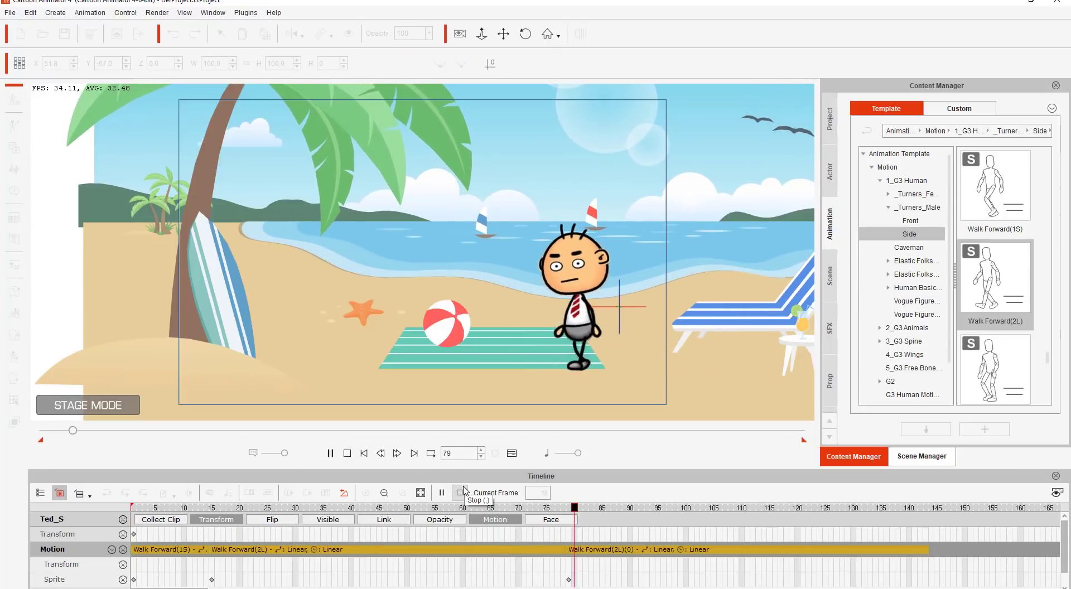
key(space)
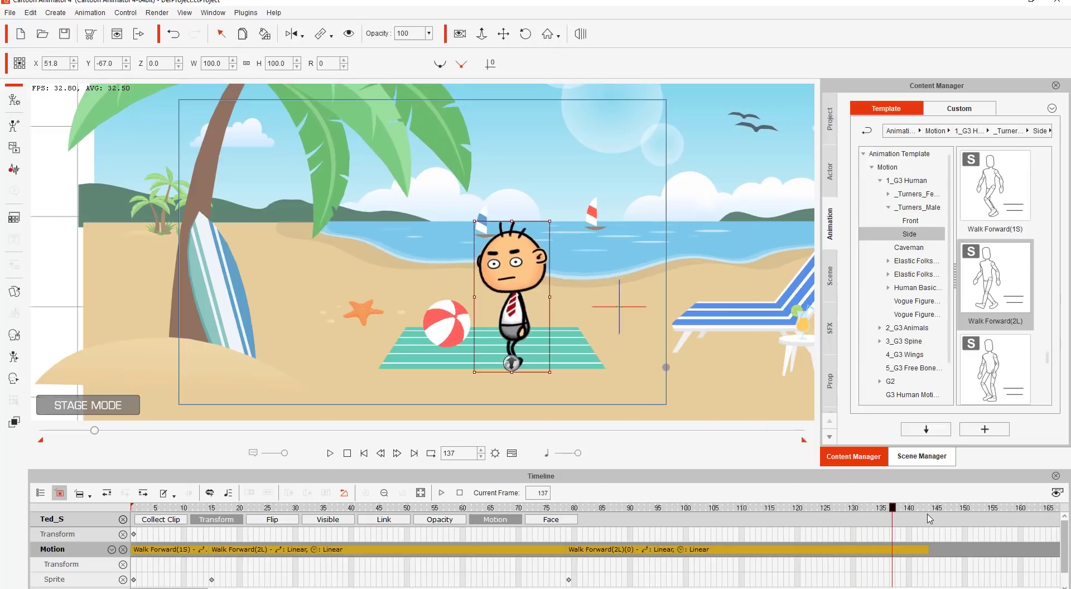
Apply the Walk Fowrard(3E) ending motion to Ted at frame 143 and play the full walk from the beginning.
mouse_move(929, 512)
mouse_down()
mouse_move(918, 512)
mouse_move(927, 513)
mouse_up()
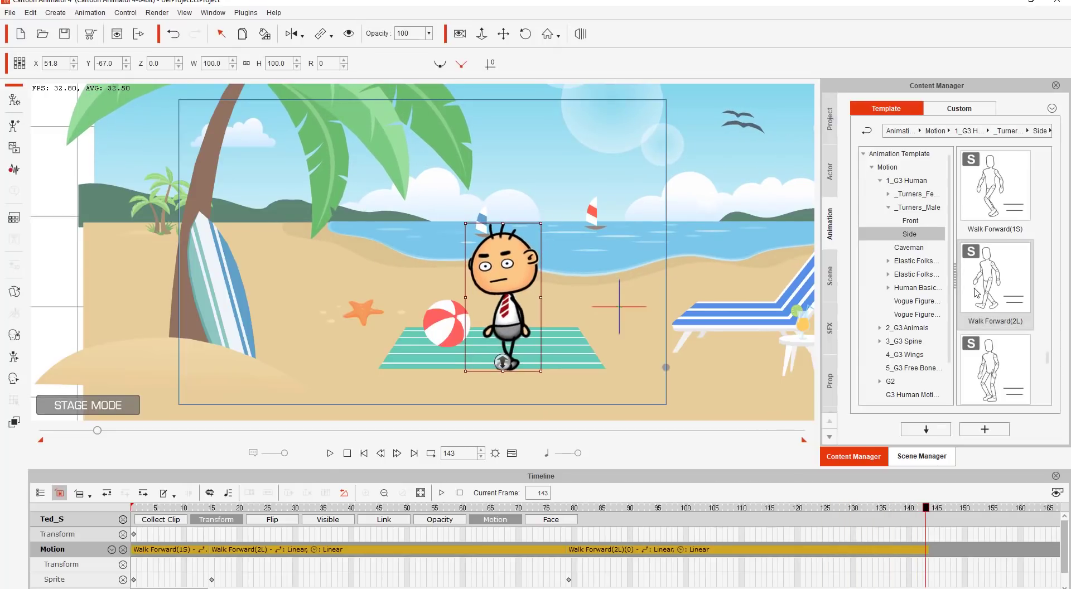
scroll(997, 310, down, 3)
scroll(997, 311, up, 3)
scroll(1004, 381, down, 1)
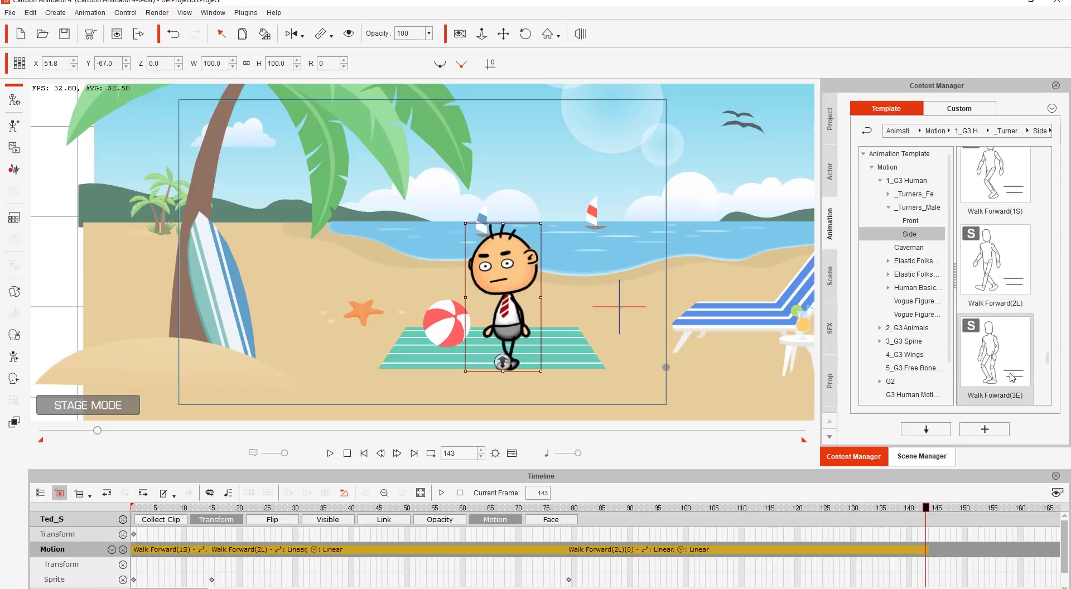
double_click(997, 360)
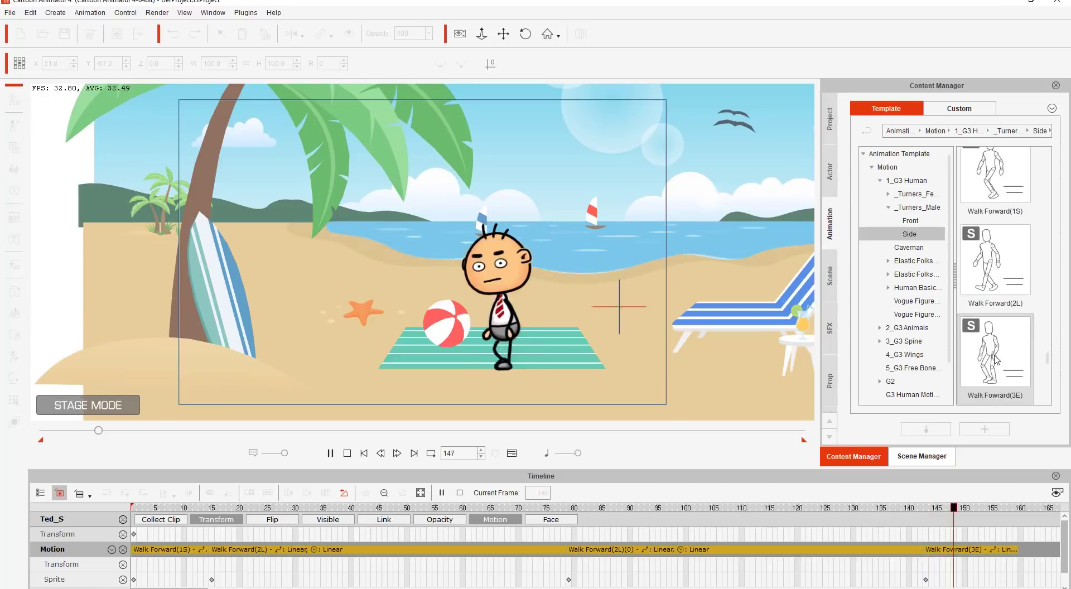
click(347, 453)
click(331, 453)
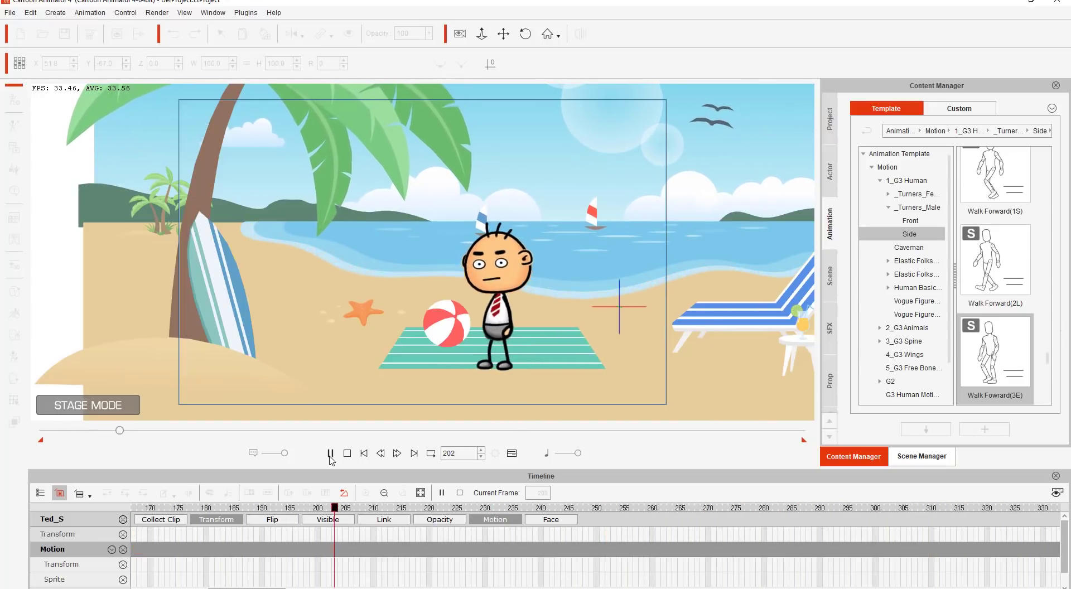
click(331, 455)
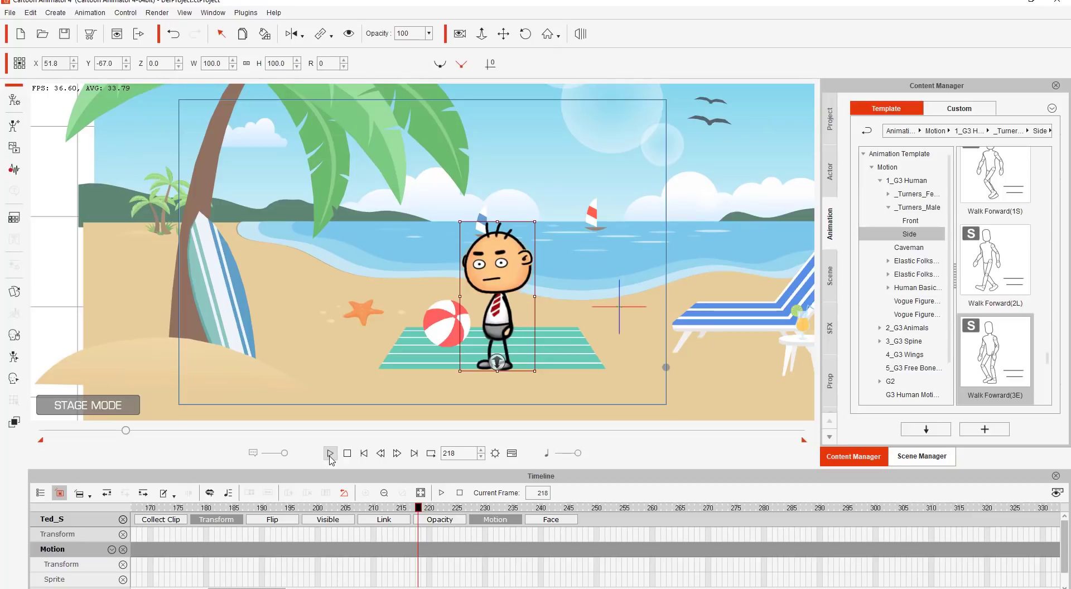